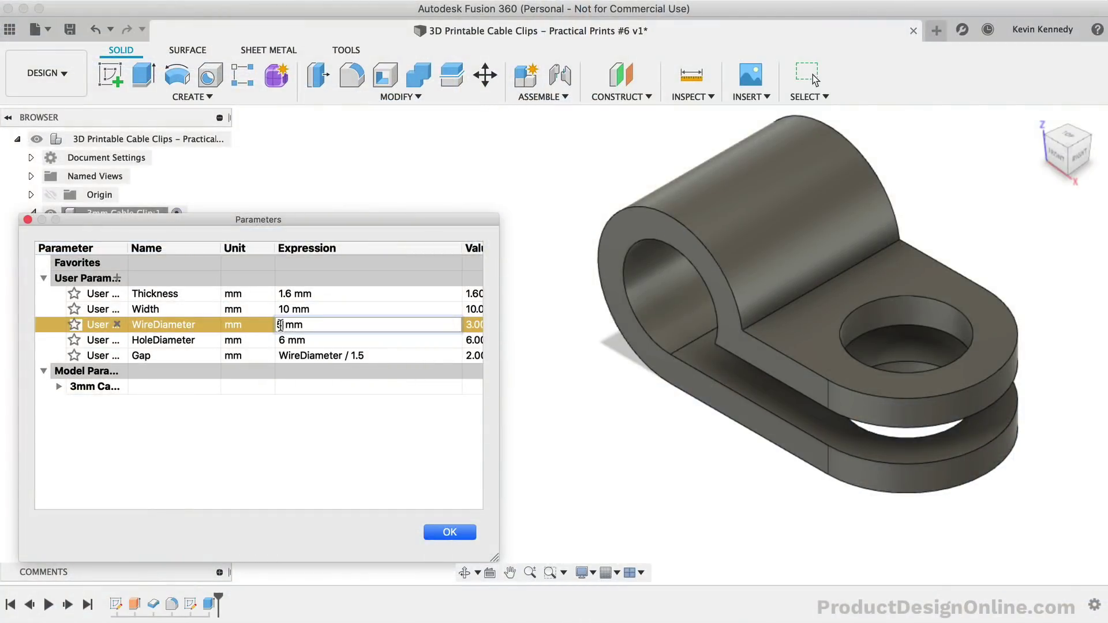
key("Return")
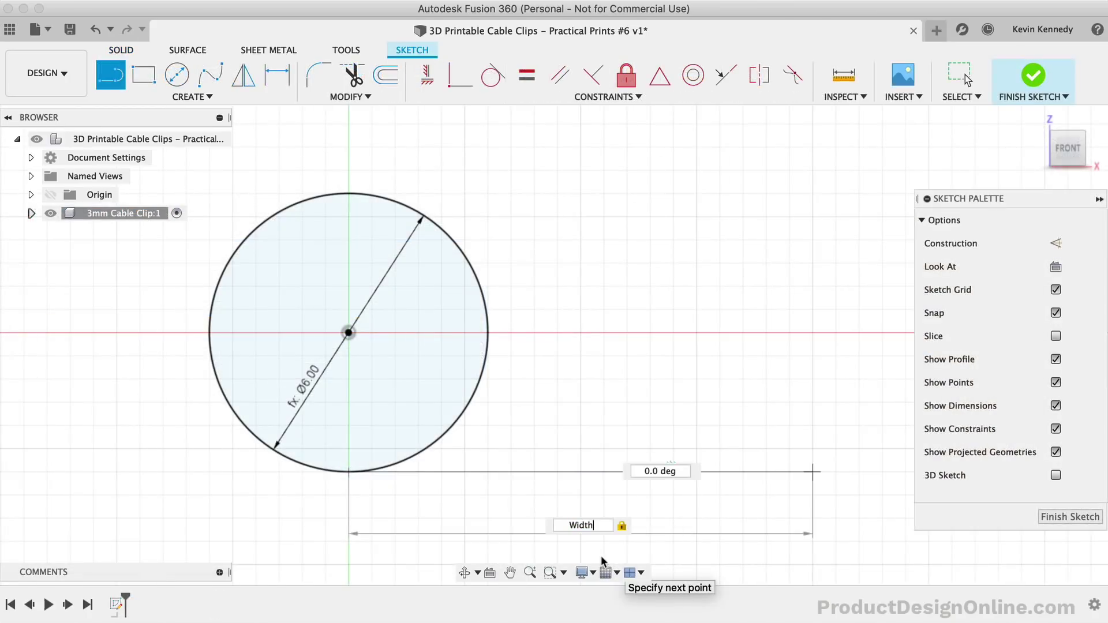
type("* 1.")
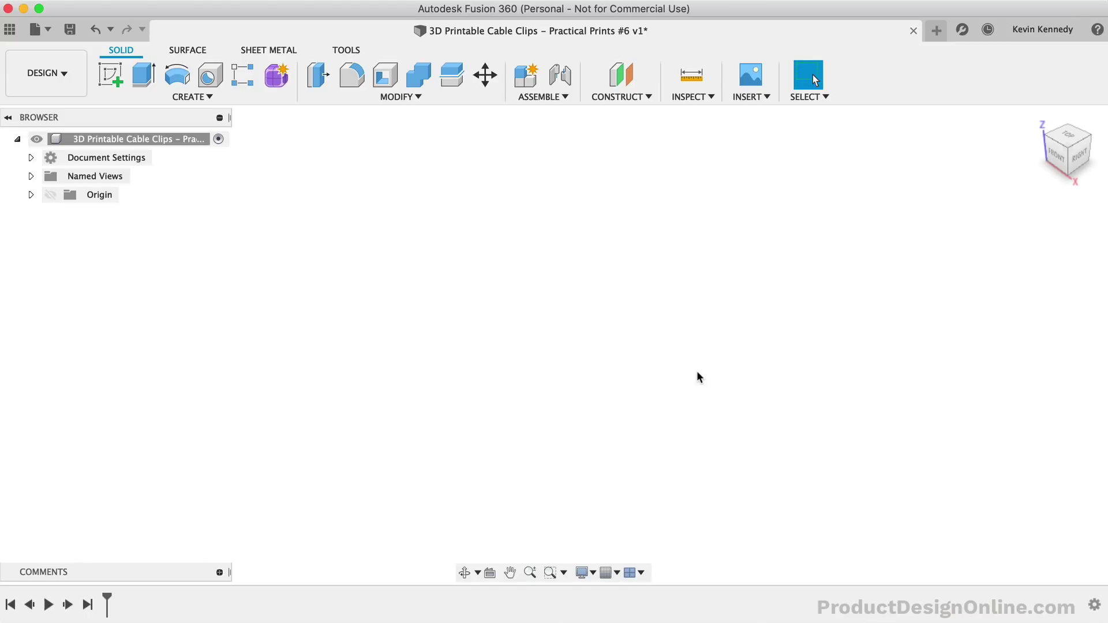
key("super+p")
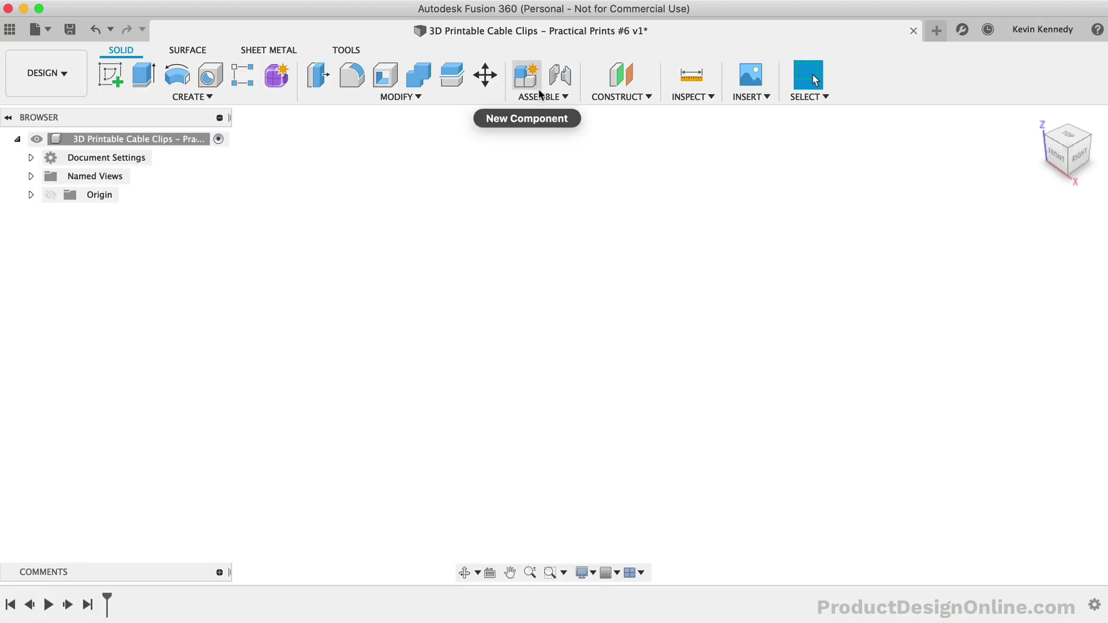
- Create an empty, activated component named "3mm Cable Clip"
left_click(525, 76)
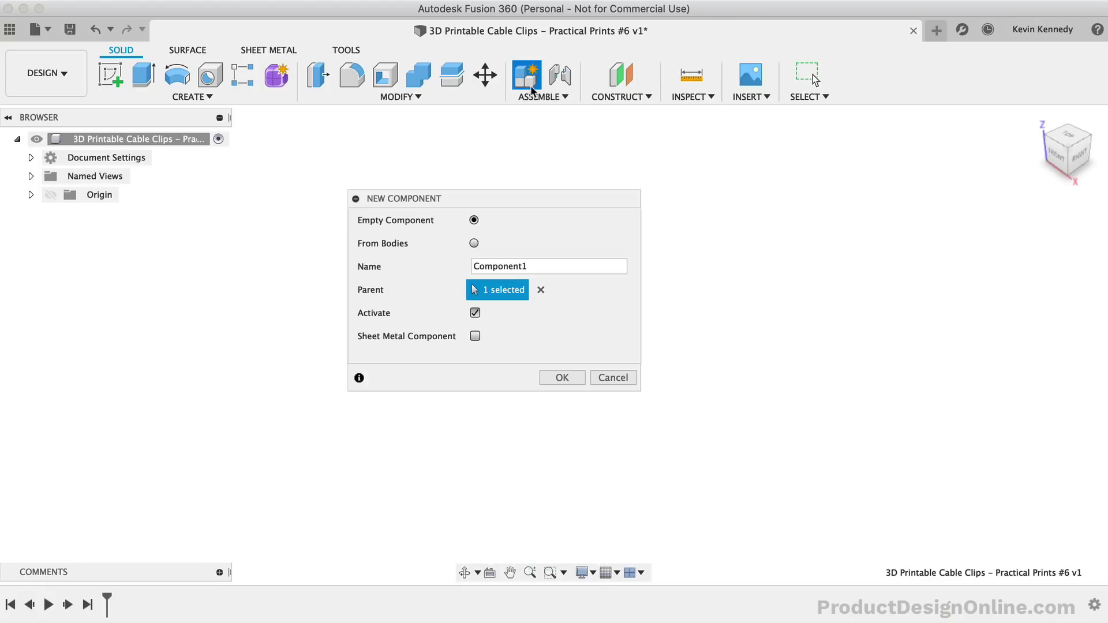
left_click_drag(501, 205, 537, 205)
left_click(544, 265)
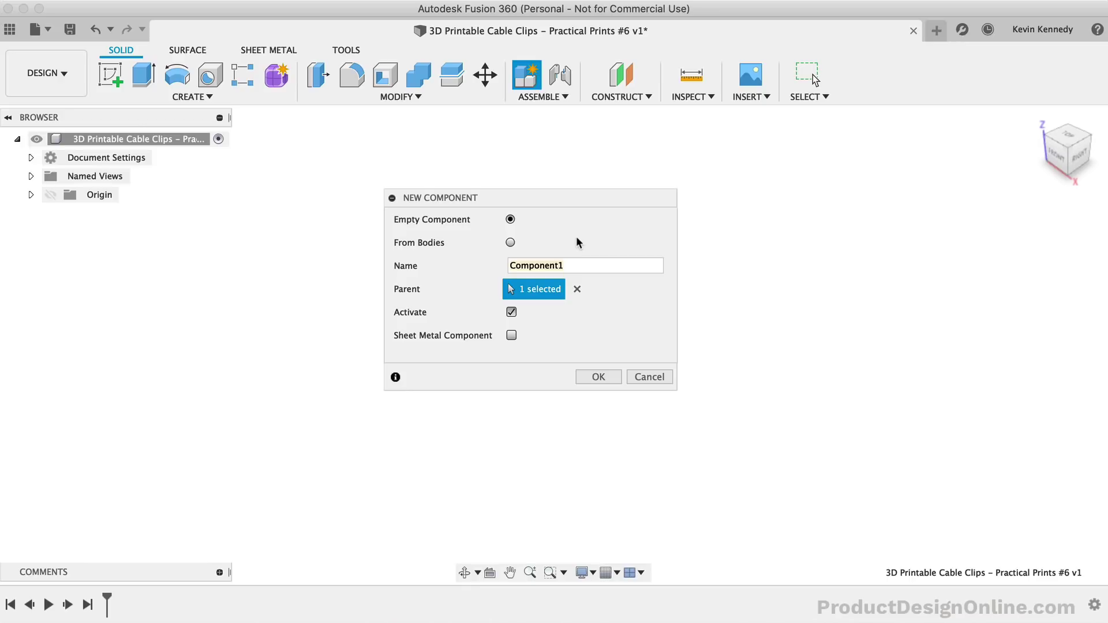
type("3mm Cable Clip")
left_click(599, 376)
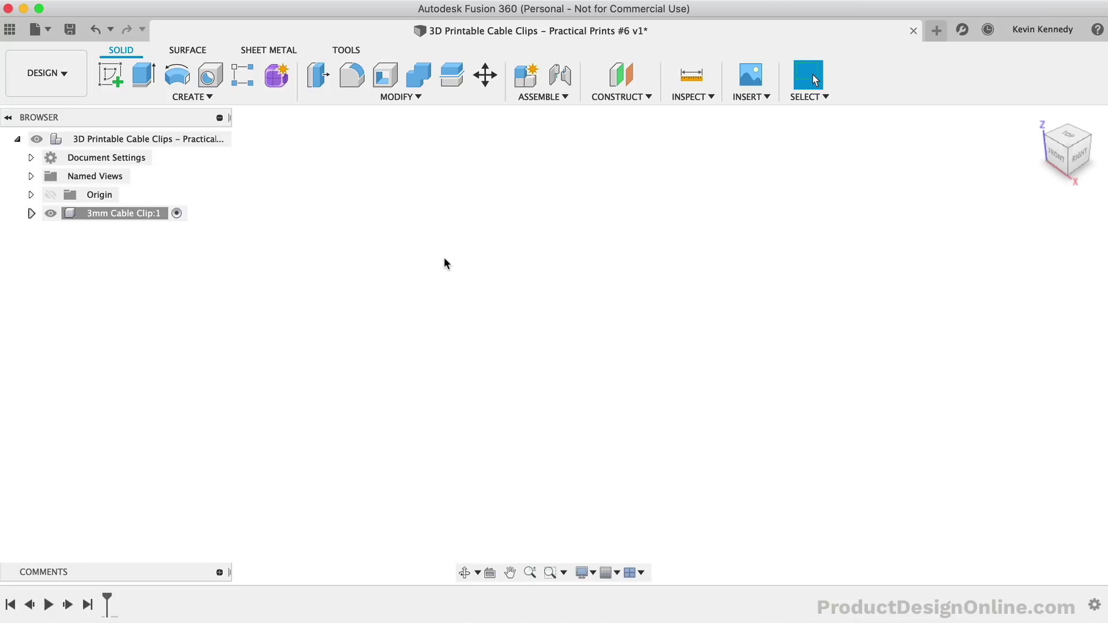
- Sketch a centre-diameter circle at the origin on the front plane with its diameter set to WireDiameter + 3mm
key("c")
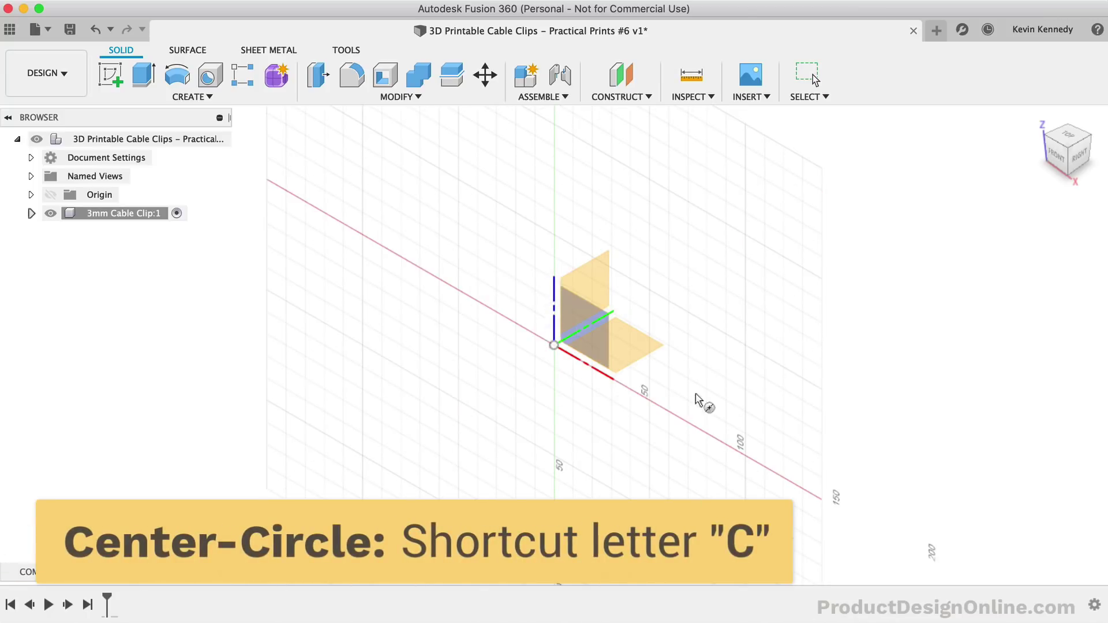
left_click(587, 337)
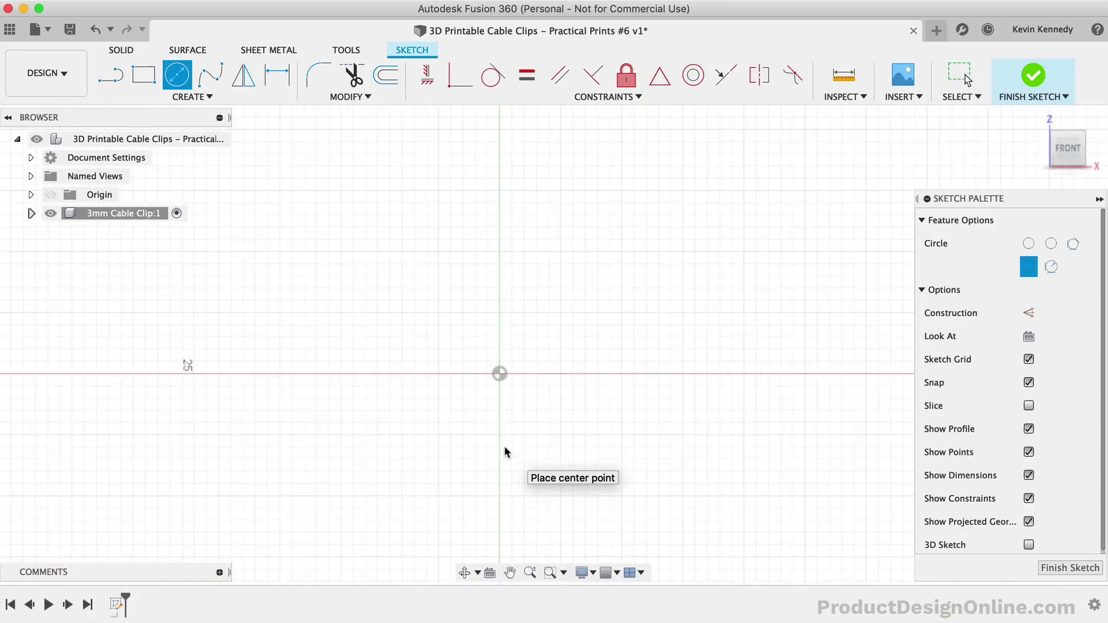
left_click(502, 379)
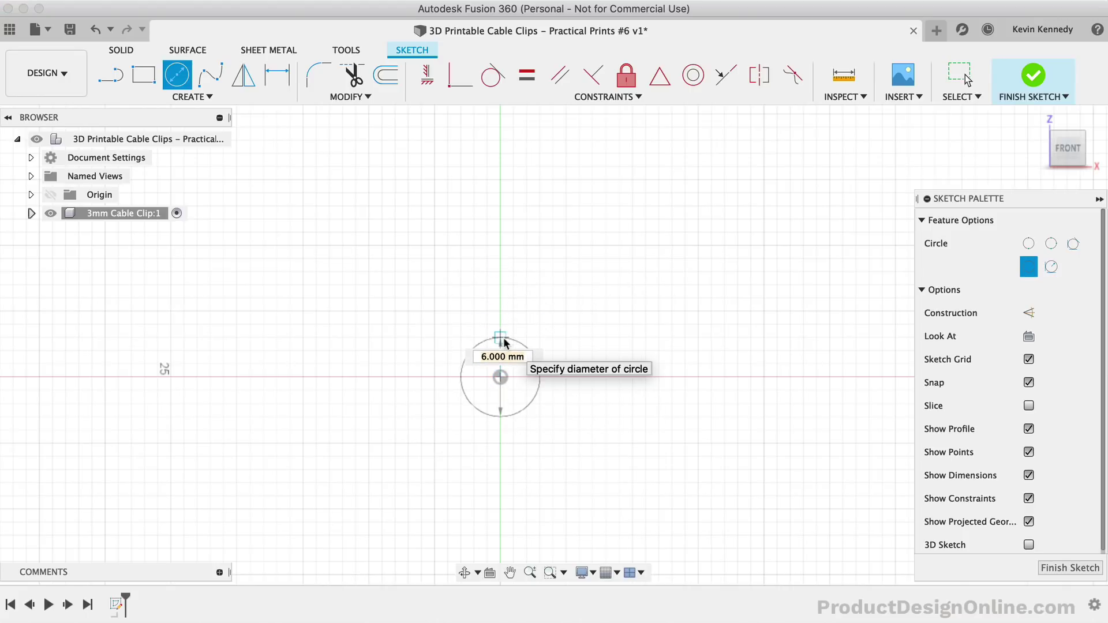
type("wire")
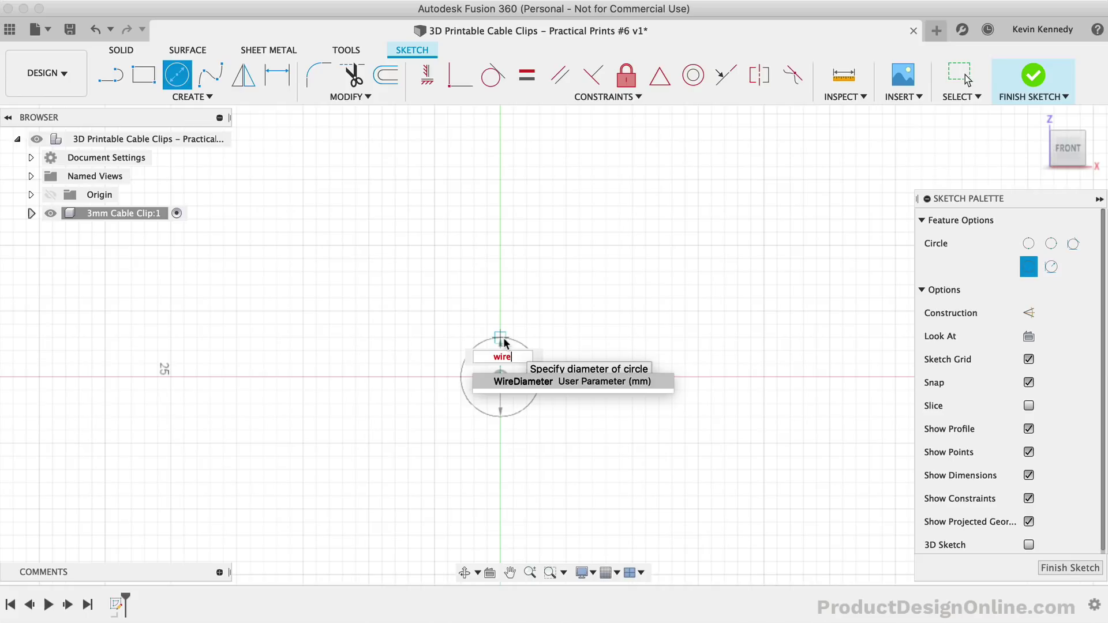
left_click(508, 382)
scroll(499, 393, "up", 3)
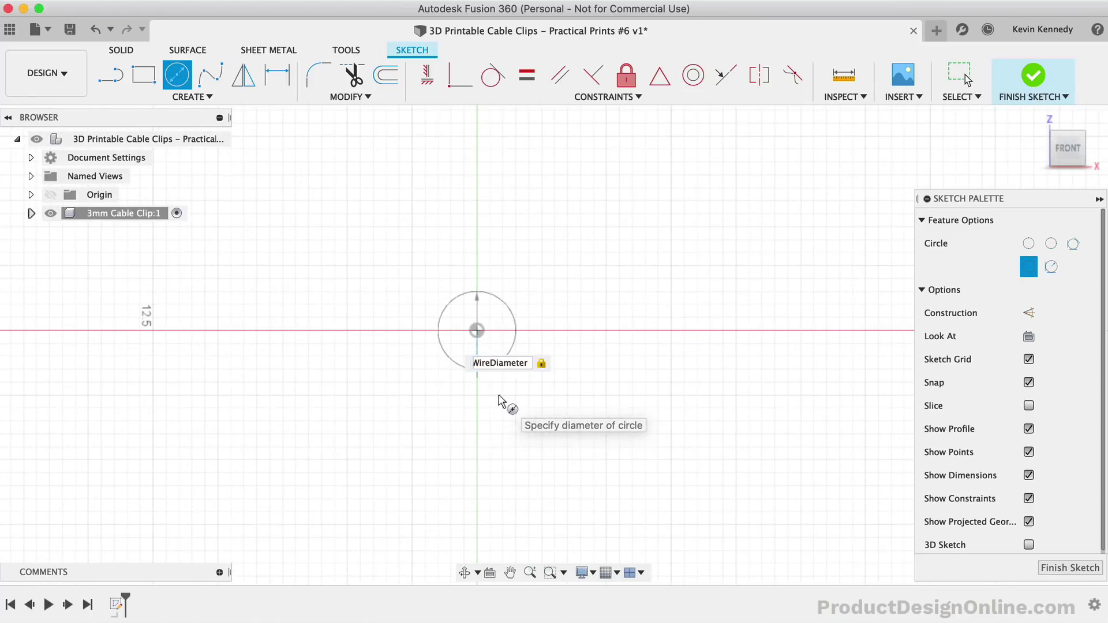
scroll(500, 398, "up", 2)
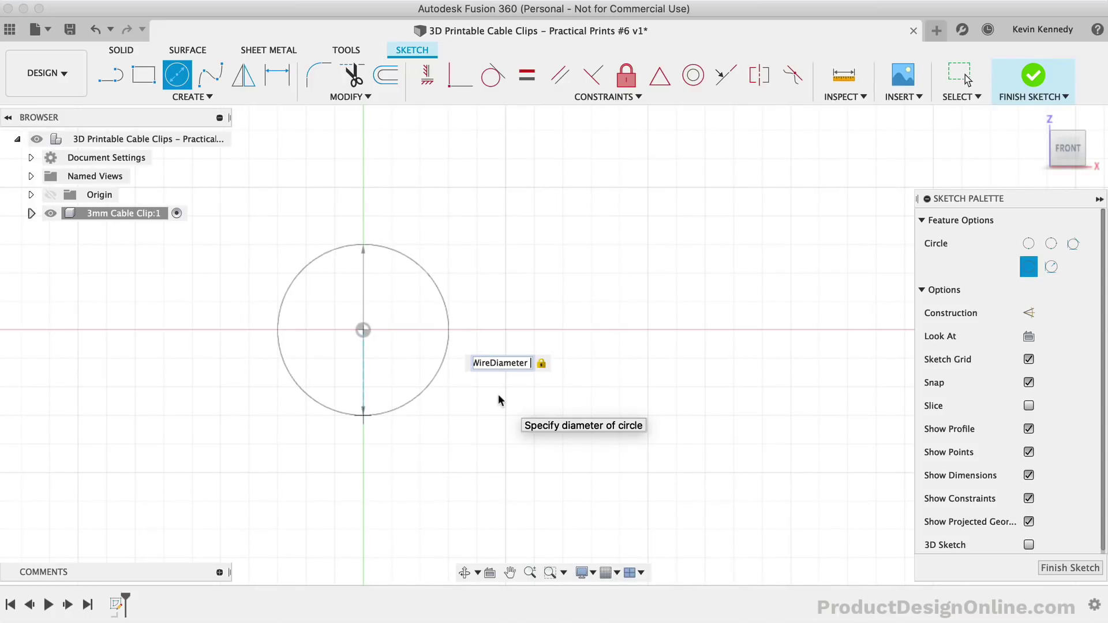
type("+ ")
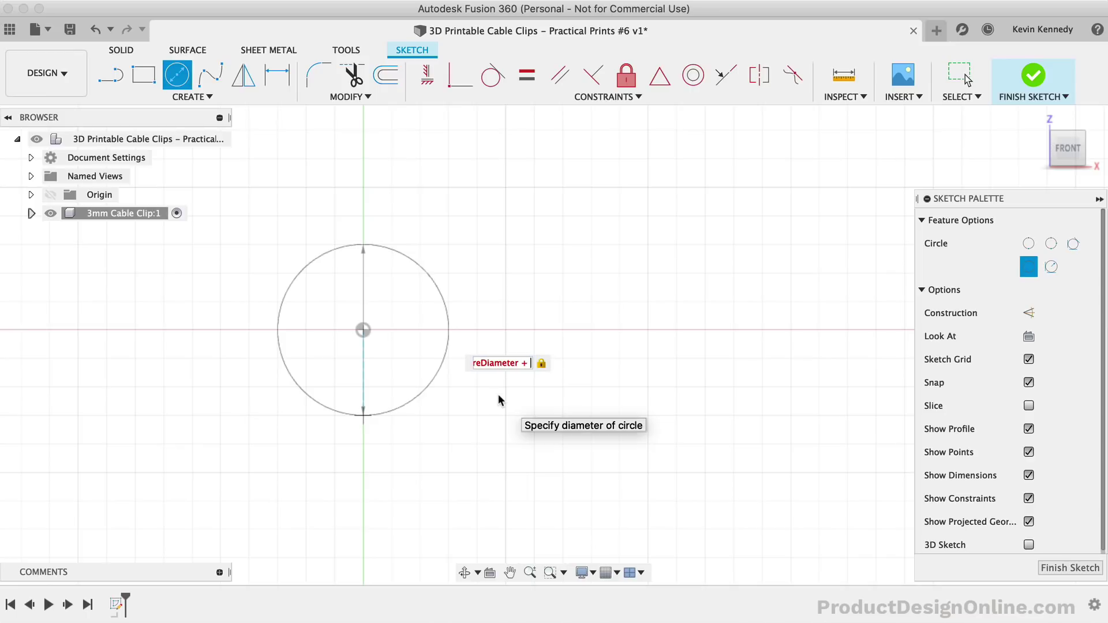
type("3mm")
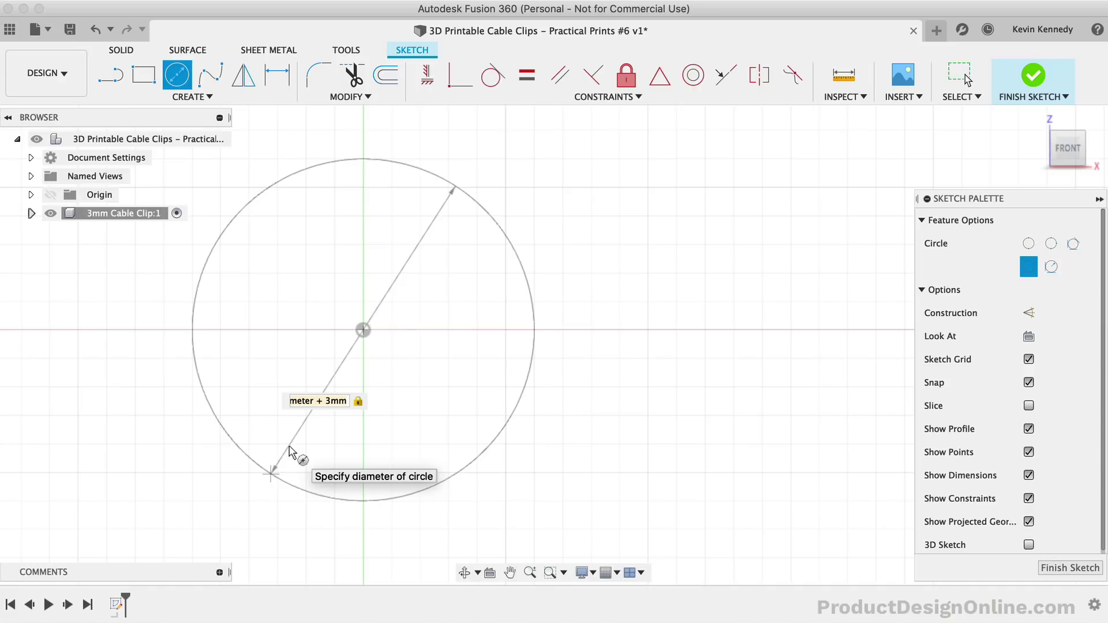
left_click(289, 446)
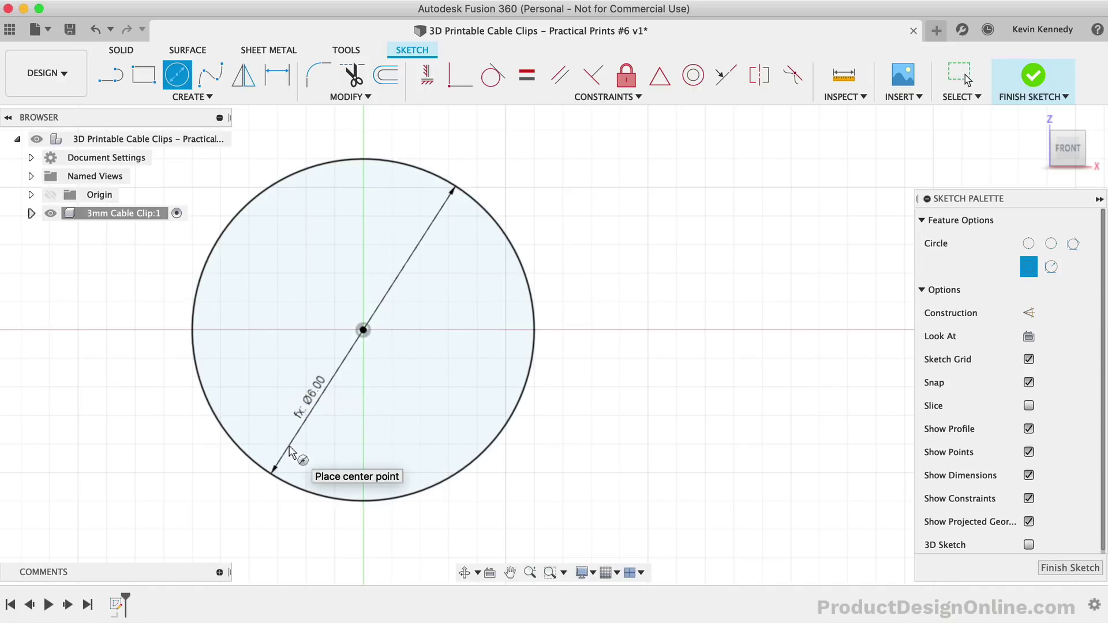
- Draw a horizontal line to the right from the circle's bottom point with length Width * 1.5
scroll(290, 449, "down", 2)
scroll(290, 450, "right", 3)
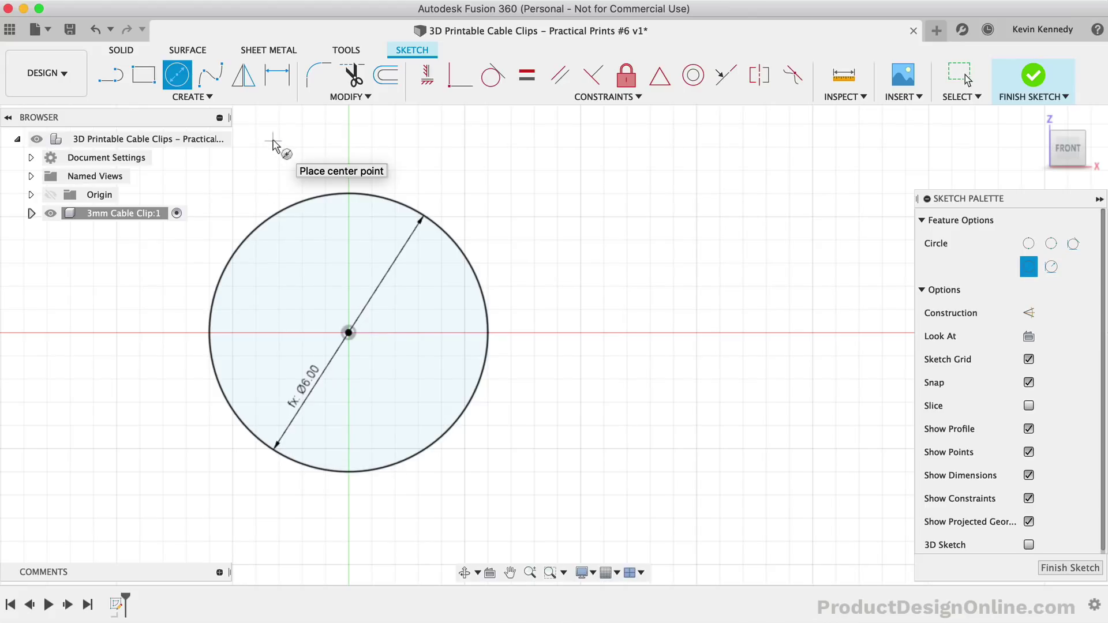
left_click(110, 79)
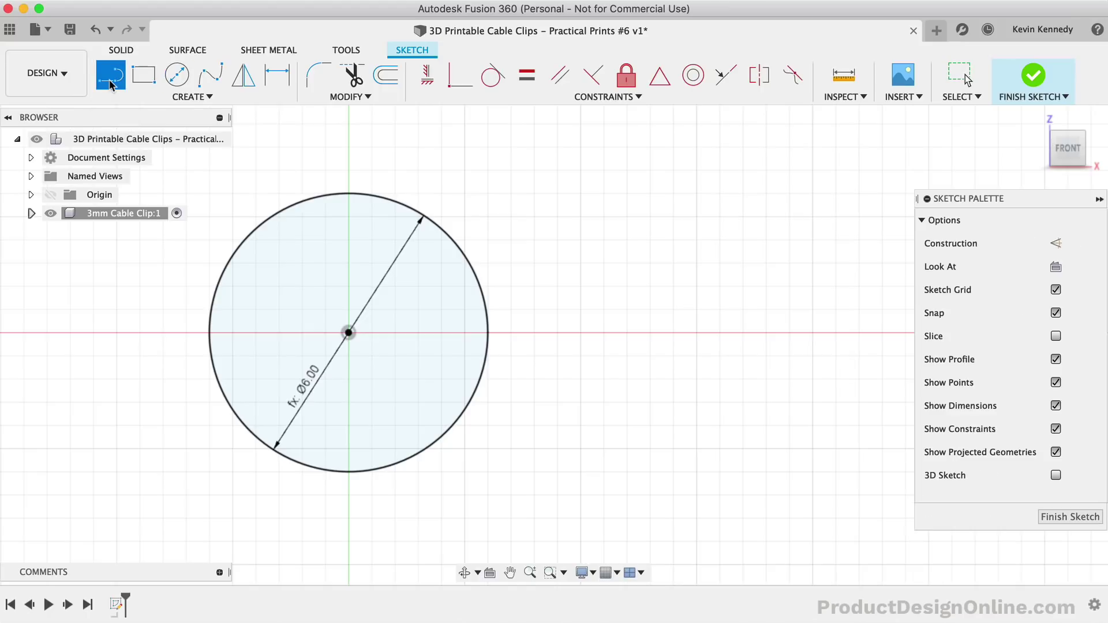
left_click(348, 333)
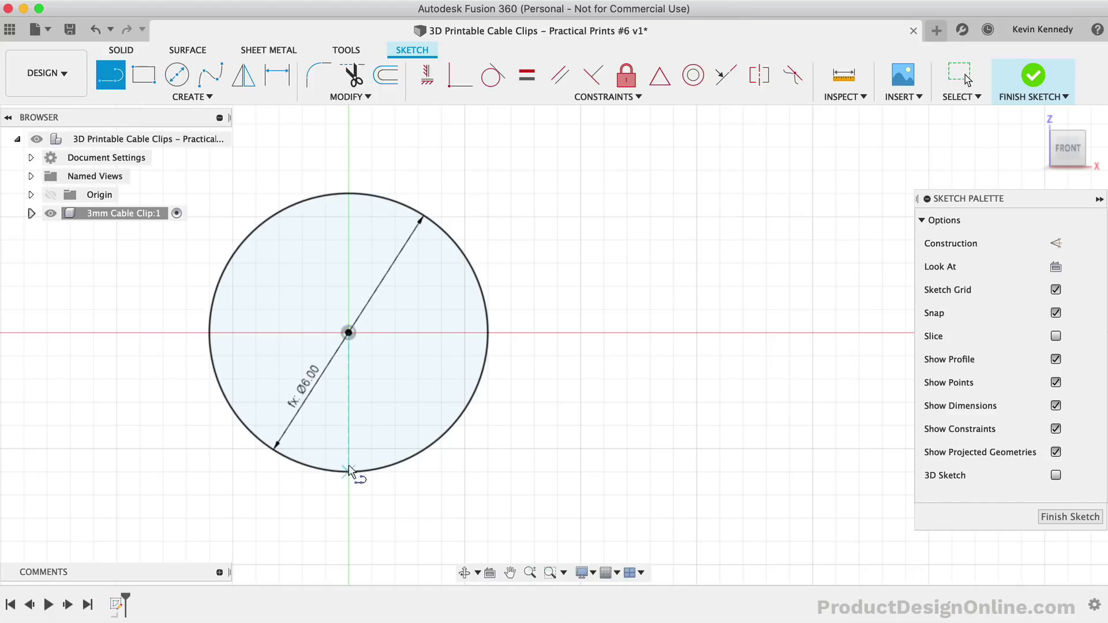
left_click(349, 472)
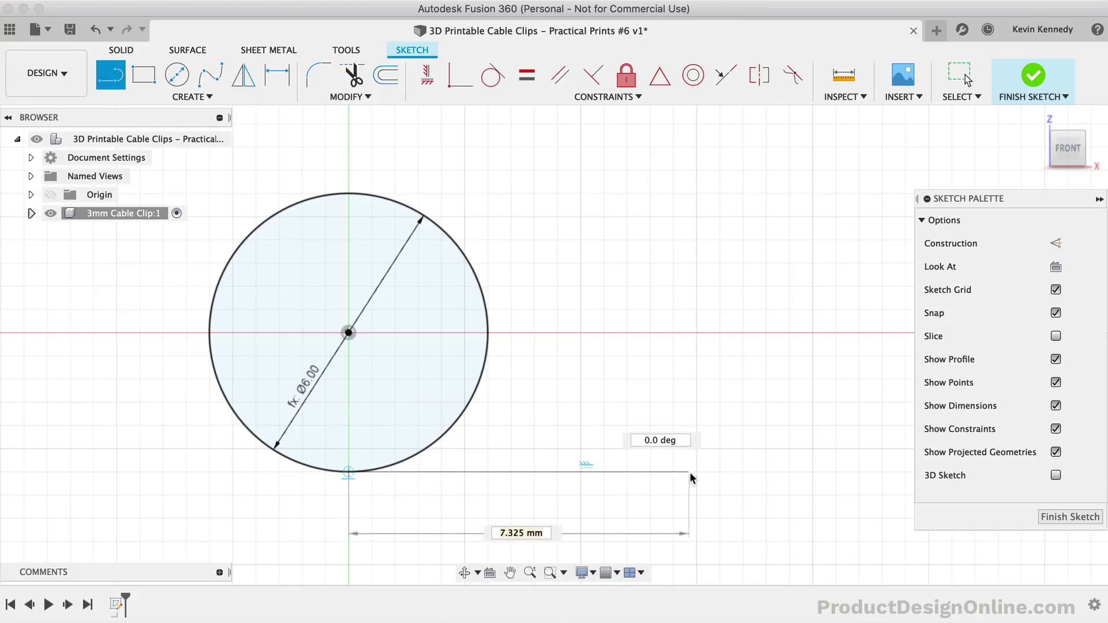
type("wid")
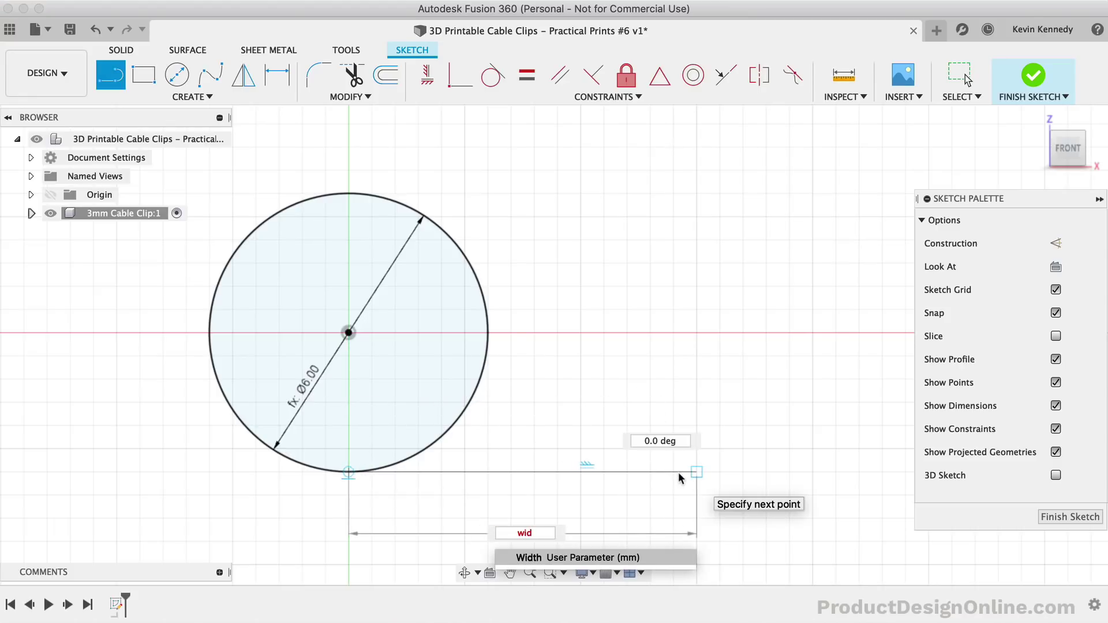
left_click(603, 558)
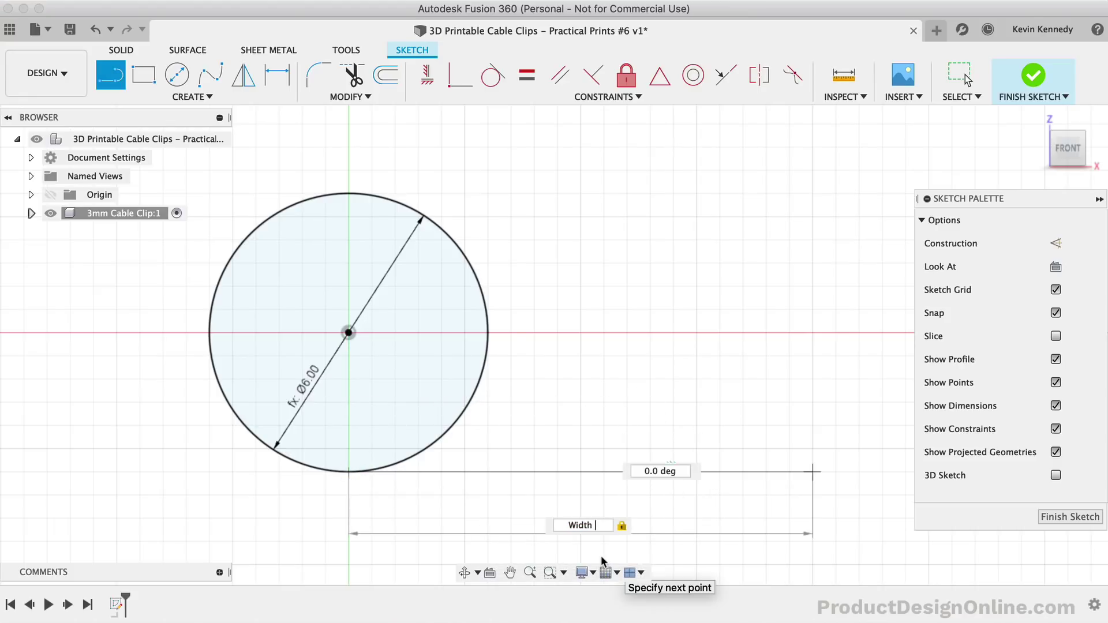
type("* 1.5")
key("Return")
key("Escape")
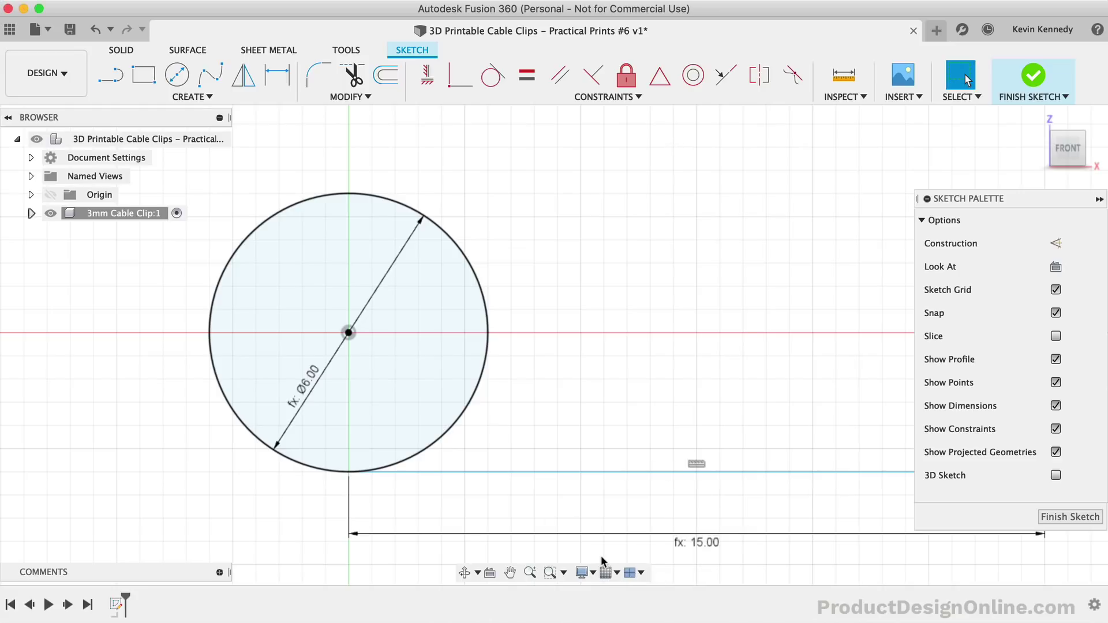
- Pull the horizontal line away from the circle's bottom point to test whether it is constrained
scroll(638, 369, "right", 3)
scroll(632, 374, "down", 5)
scroll(631, 374, "left", 1)
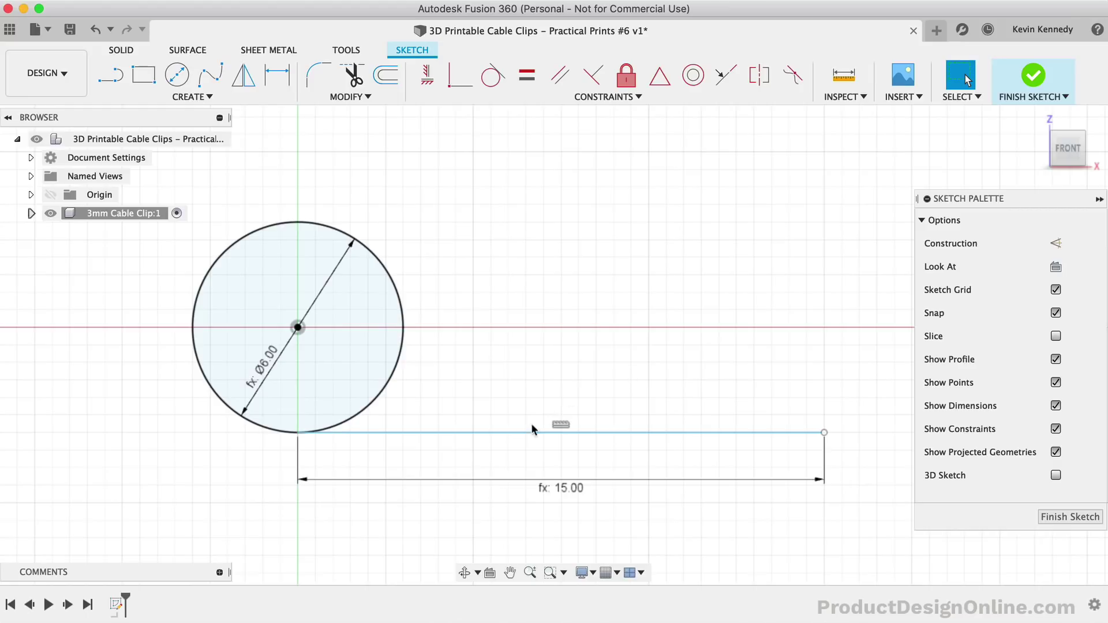
mouse_move(514, 433)
left_mouse_down()
mouse_move(569, 354)
mouse_move(443, 416)
mouse_move(549, 398)
mouse_move(430, 412)
mouse_move(522, 400)
left_mouse_up()
left_click(536, 370)
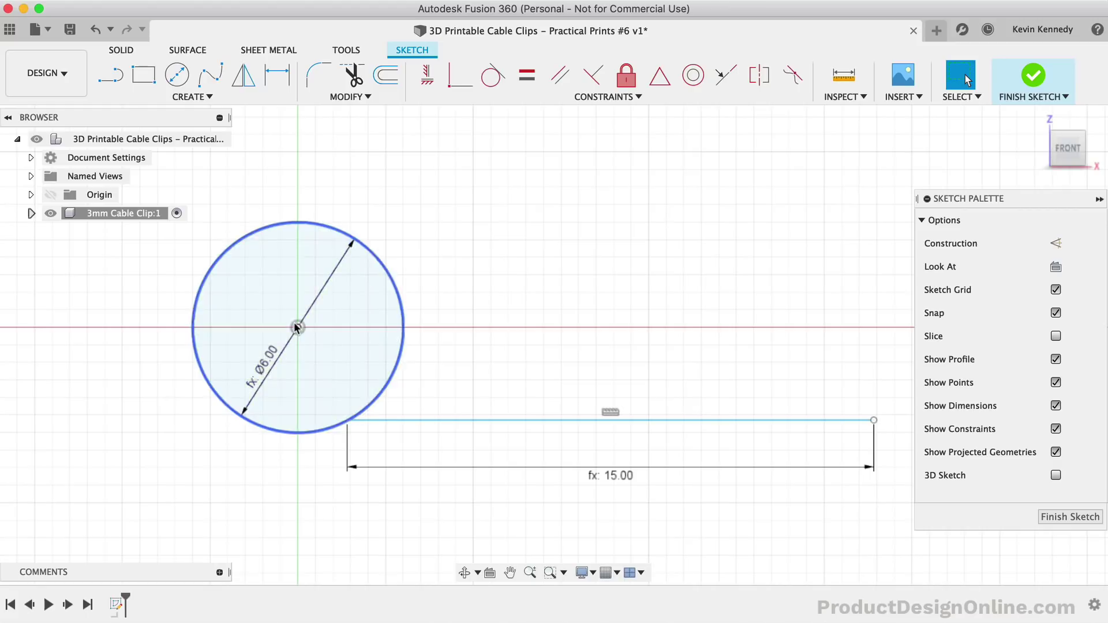
- Draw a vertical construction line from the circle's centre down to the bottom of the circle
left_click(111, 77)
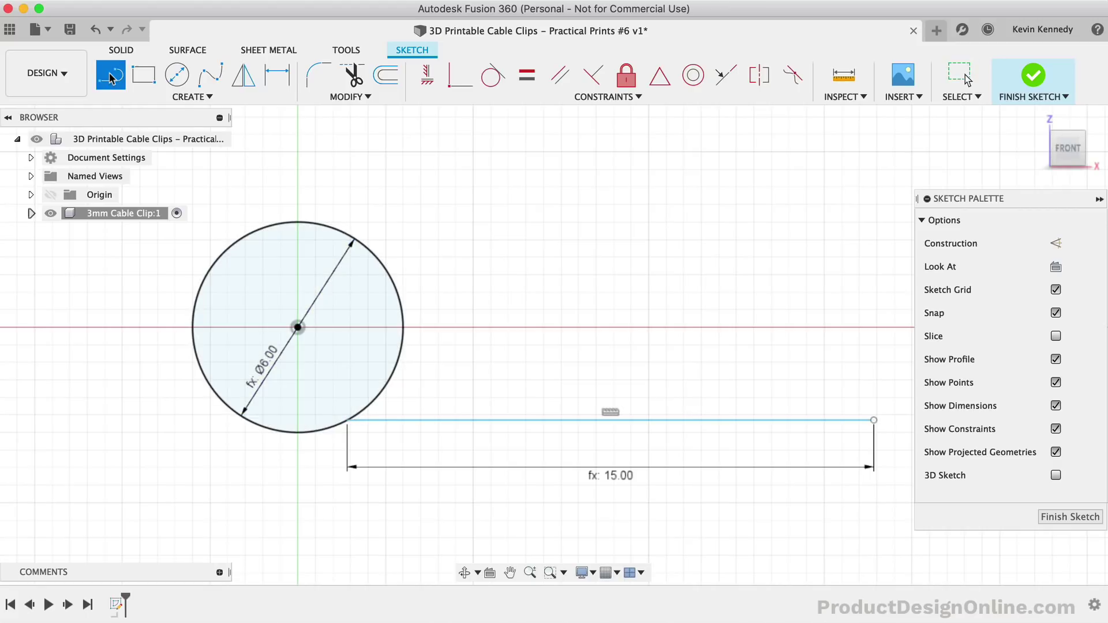
left_click(1057, 244)
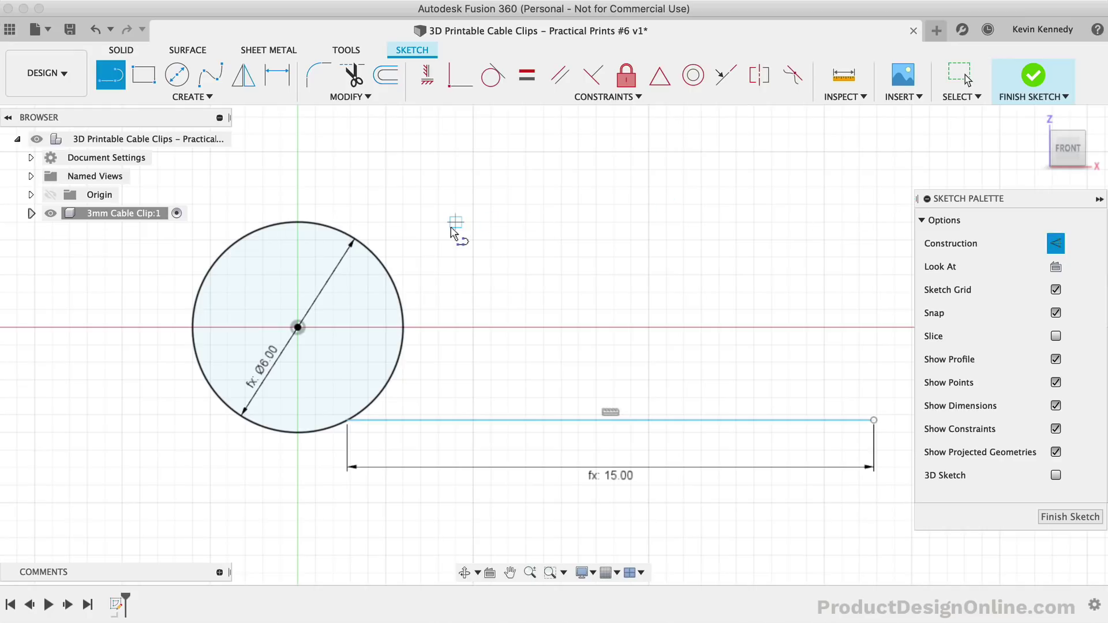
left_click(297, 327)
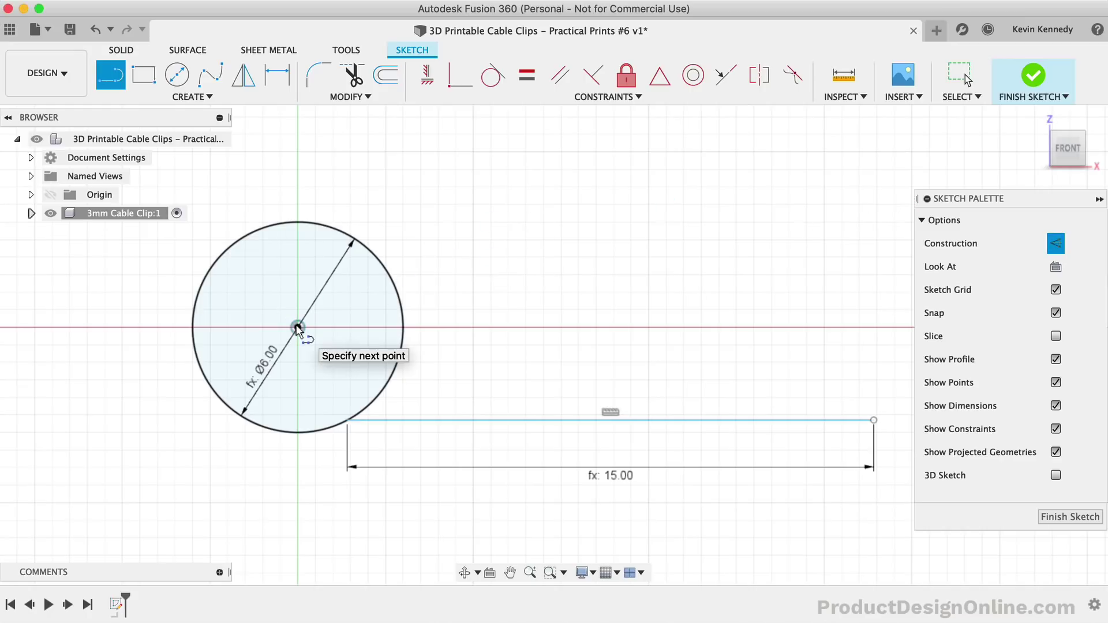
double_click(298, 433)
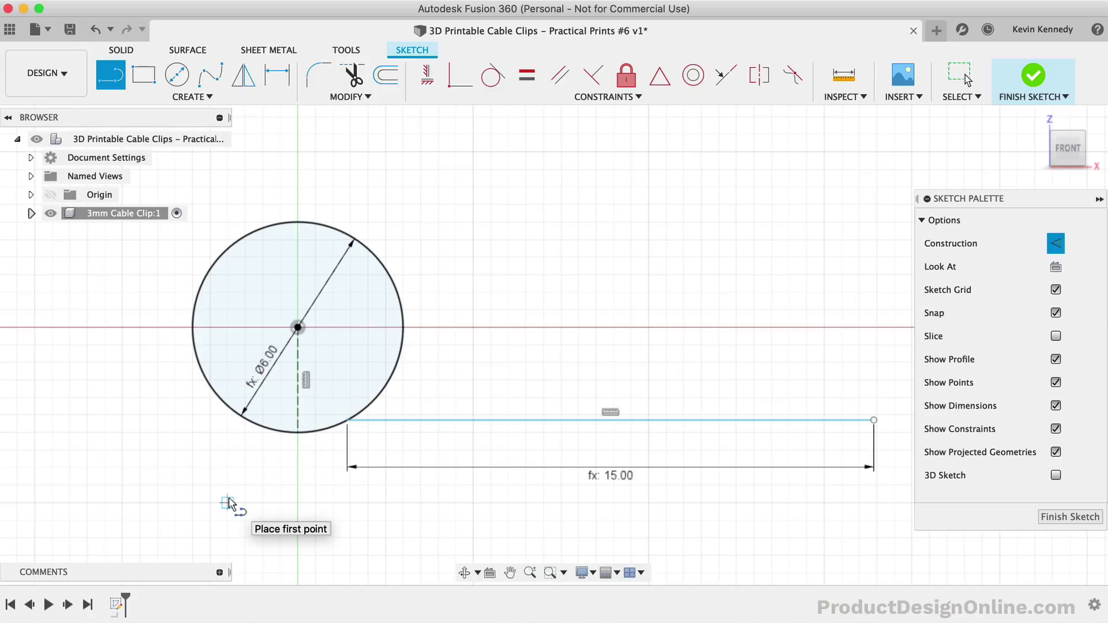
key("Escape")
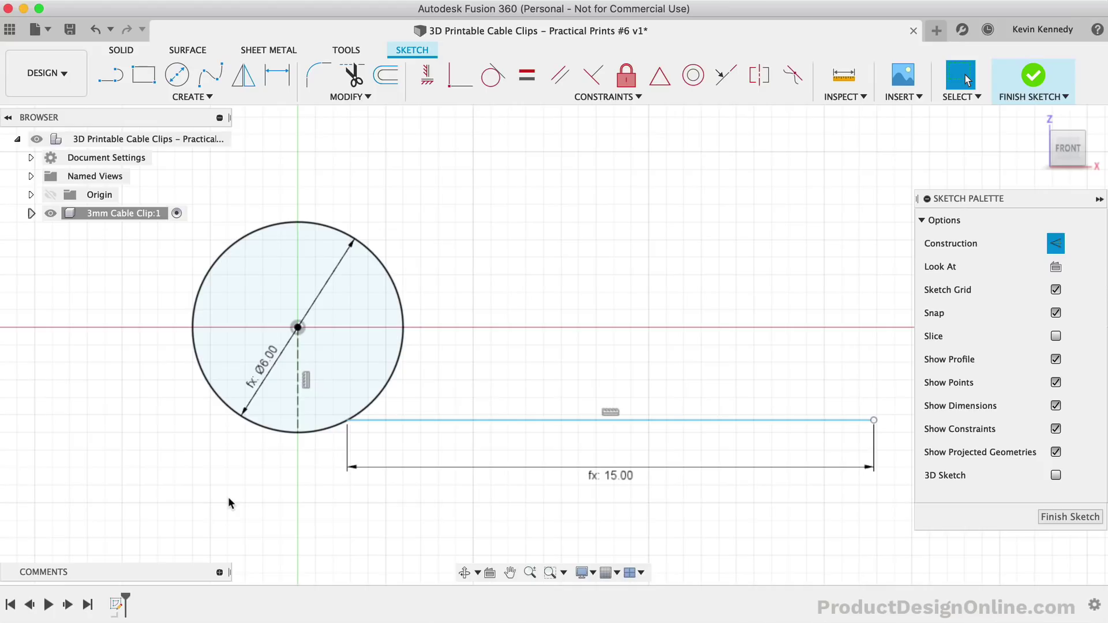
- Make the horizontal line's left endpoint coincident with the construction line's lower endpoint, and expand the component's sketches in the browser tree
left_click(453, 82)
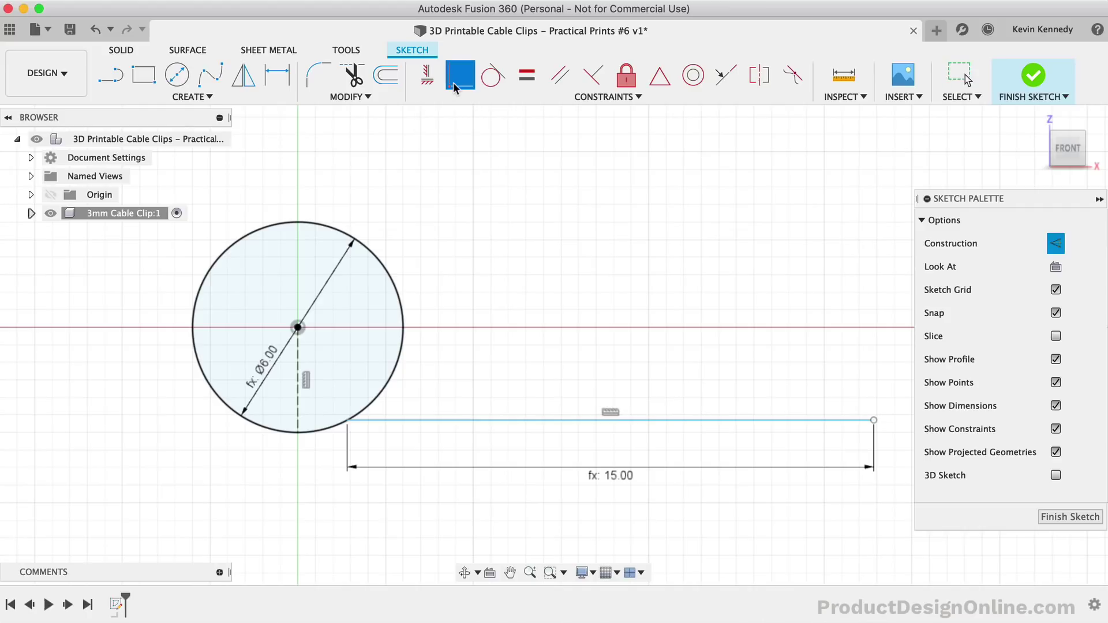
left_click(345, 422)
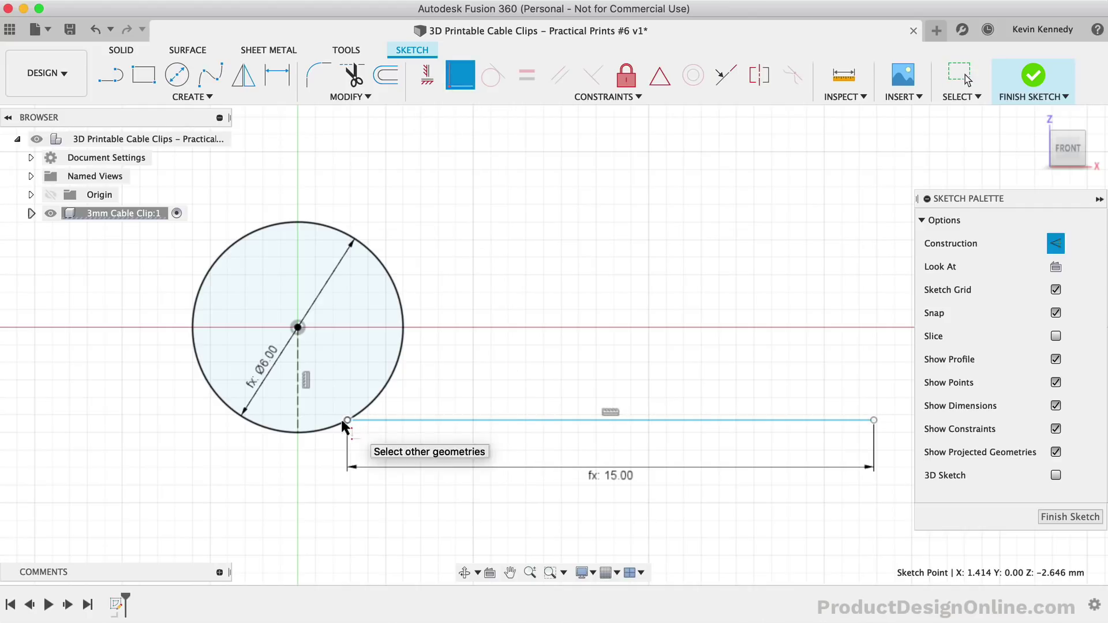
left_click(298, 434)
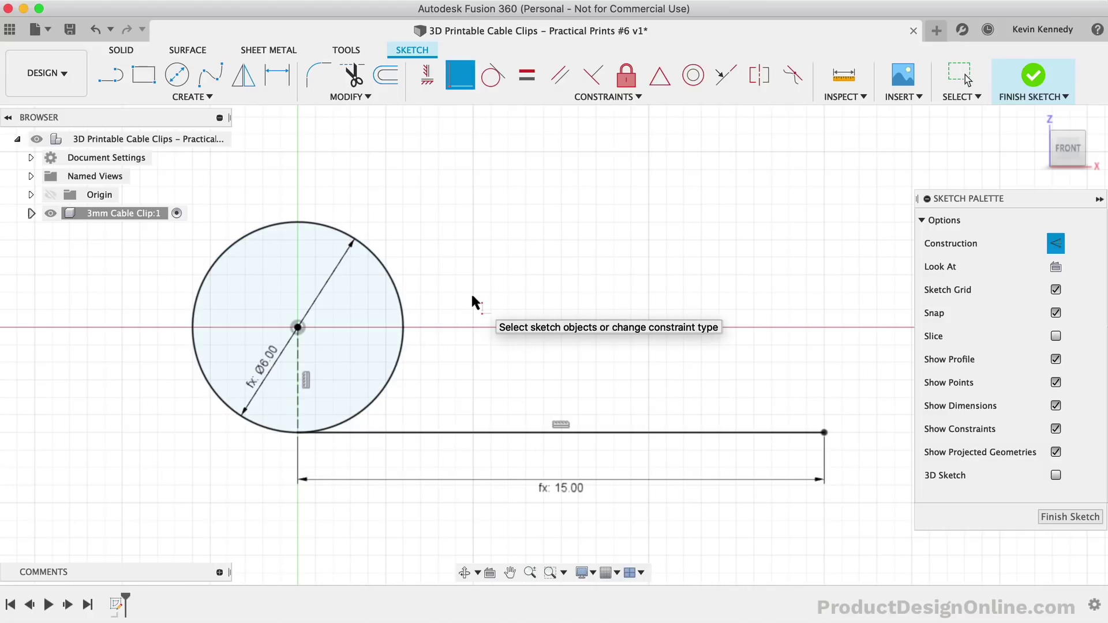
key("Escape")
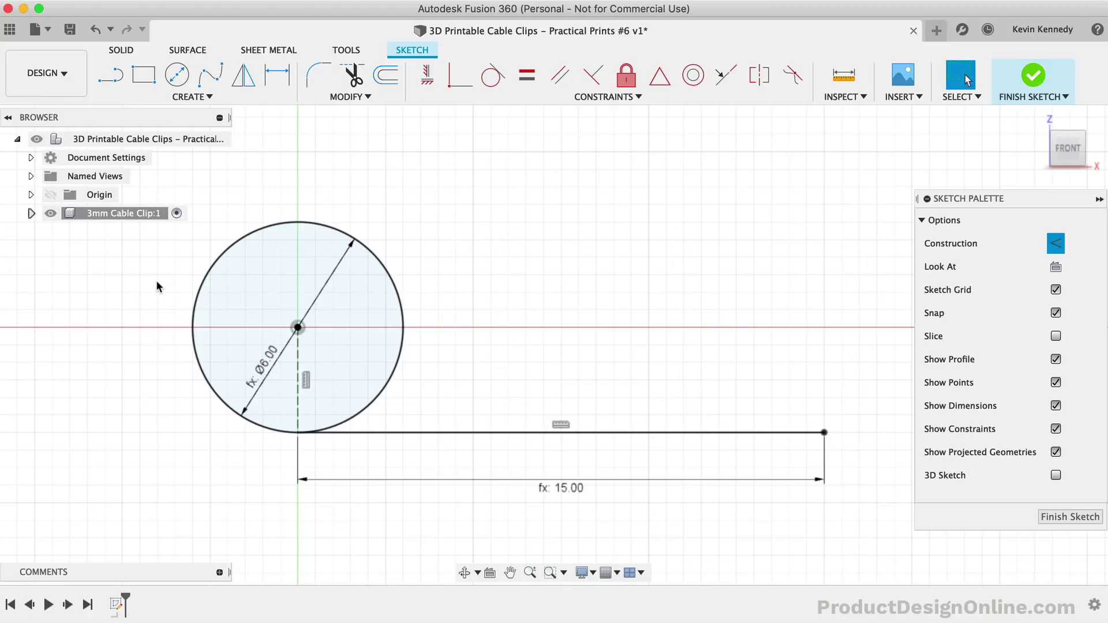
left_click(31, 213)
left_click(45, 250)
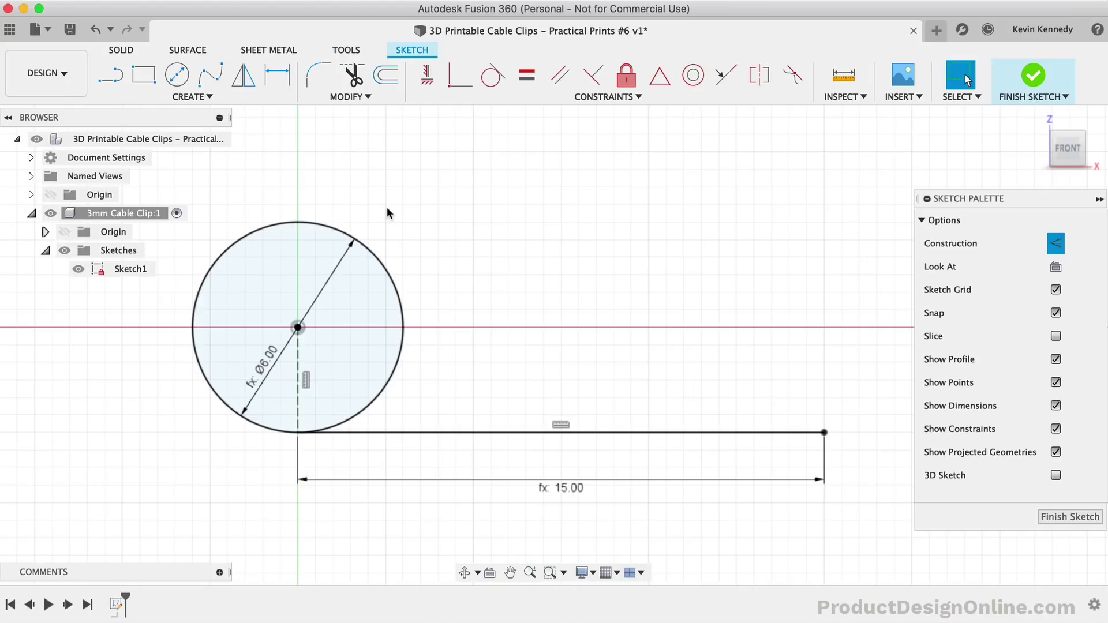
- Draw a regular, non-construction horizontal line to the right from the circle's right side, above the existing base line
left_click(111, 75)
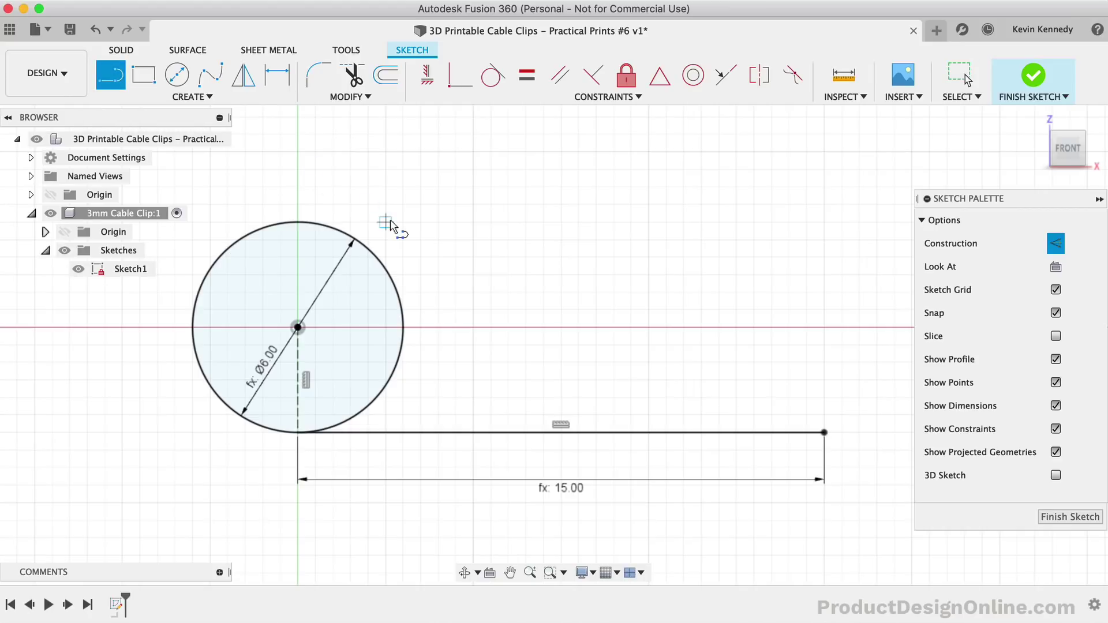
left_click(1056, 243)
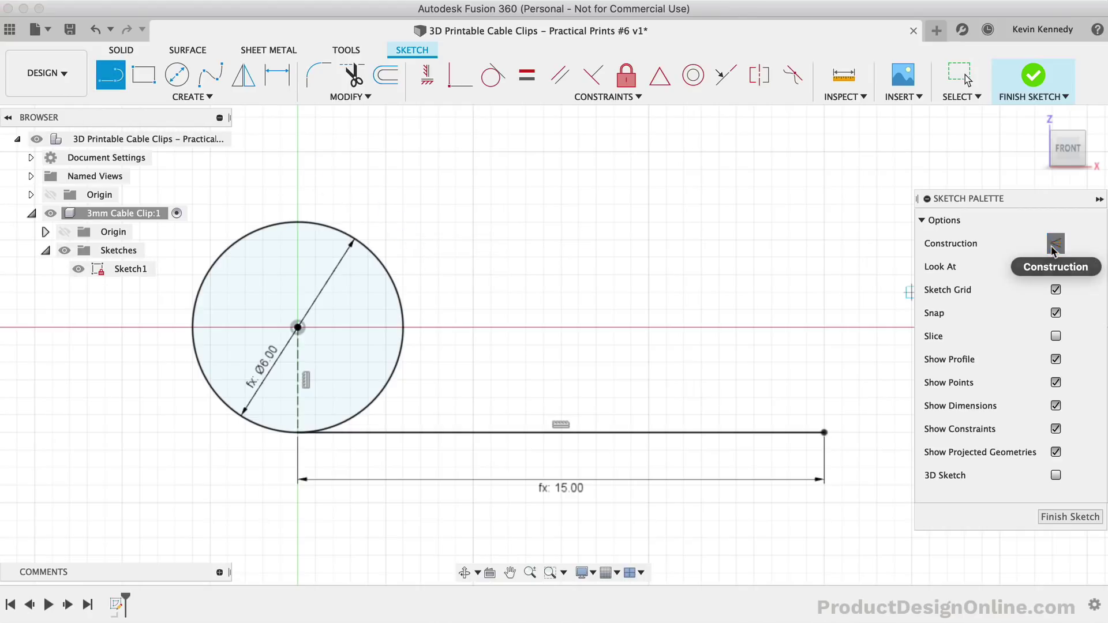
left_click(403, 345)
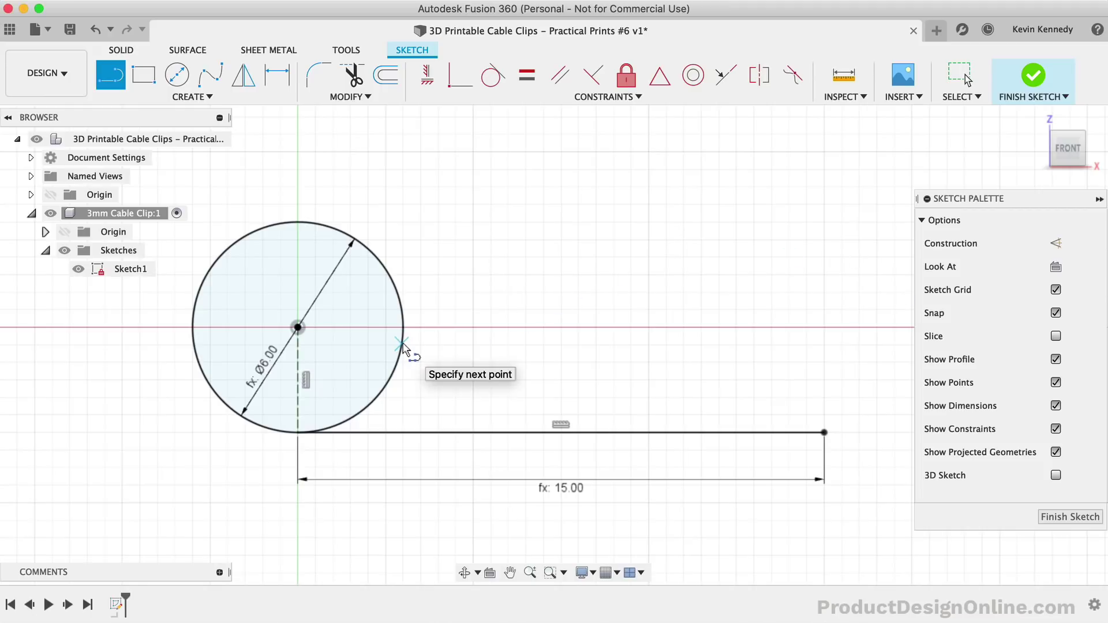
left_click(783, 344)
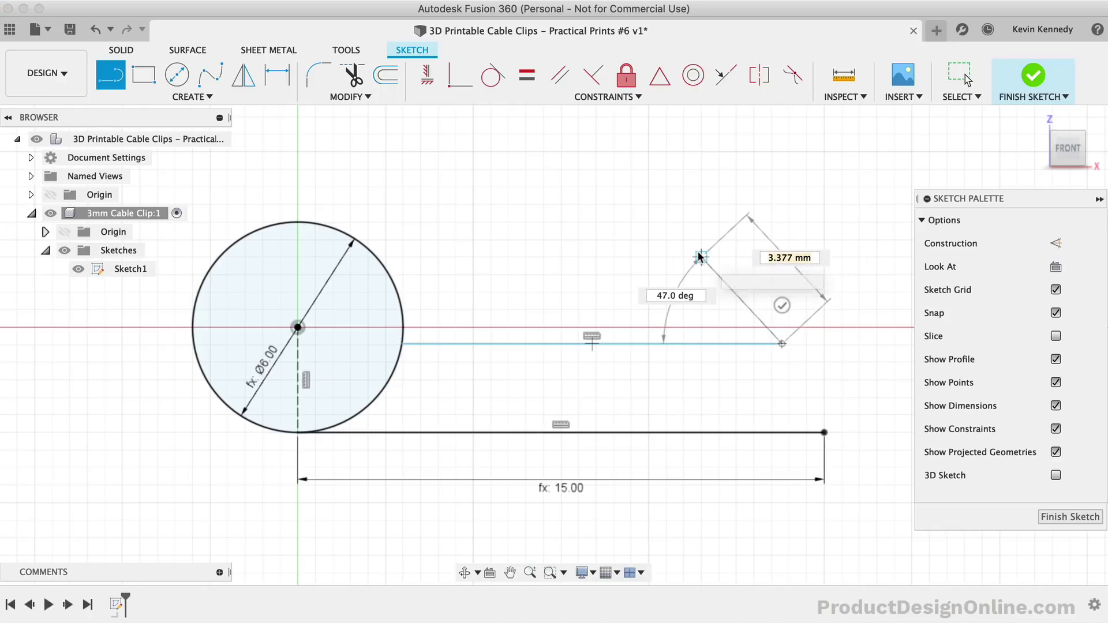
key("Escape")
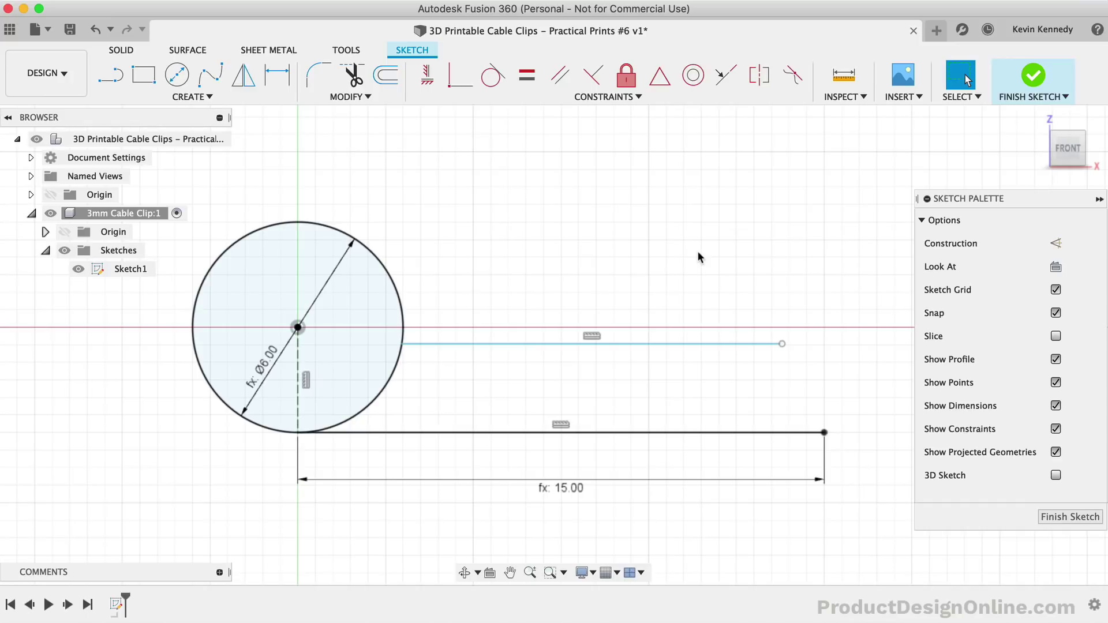
- Apply a Vertical constraint between the right endpoints of the upper and lower horizontal lines
left_click(427, 75)
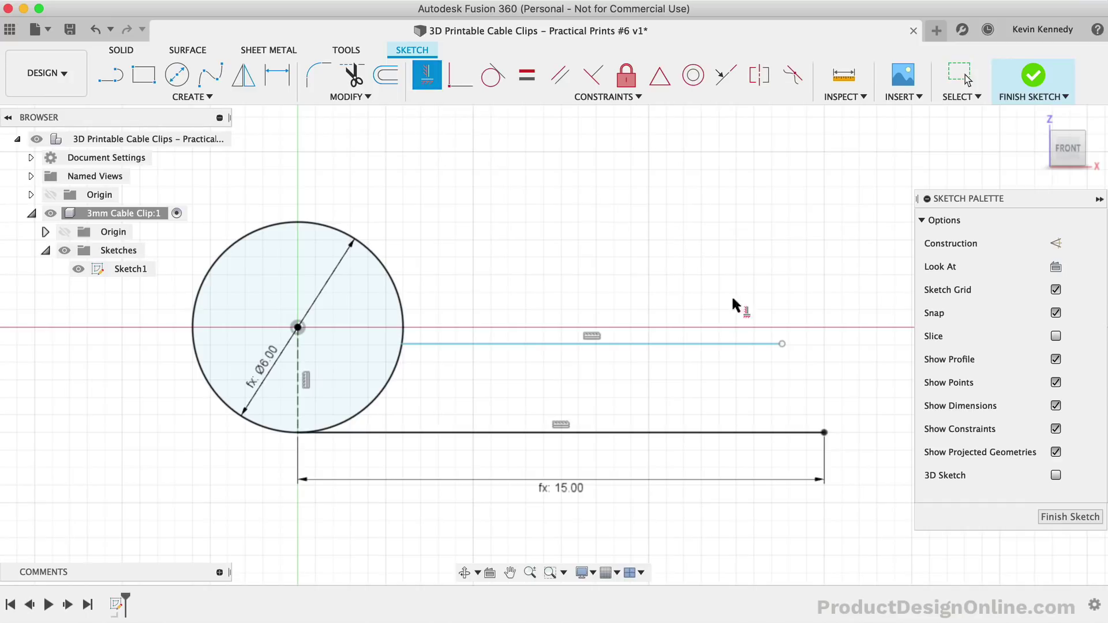
left_click(782, 344)
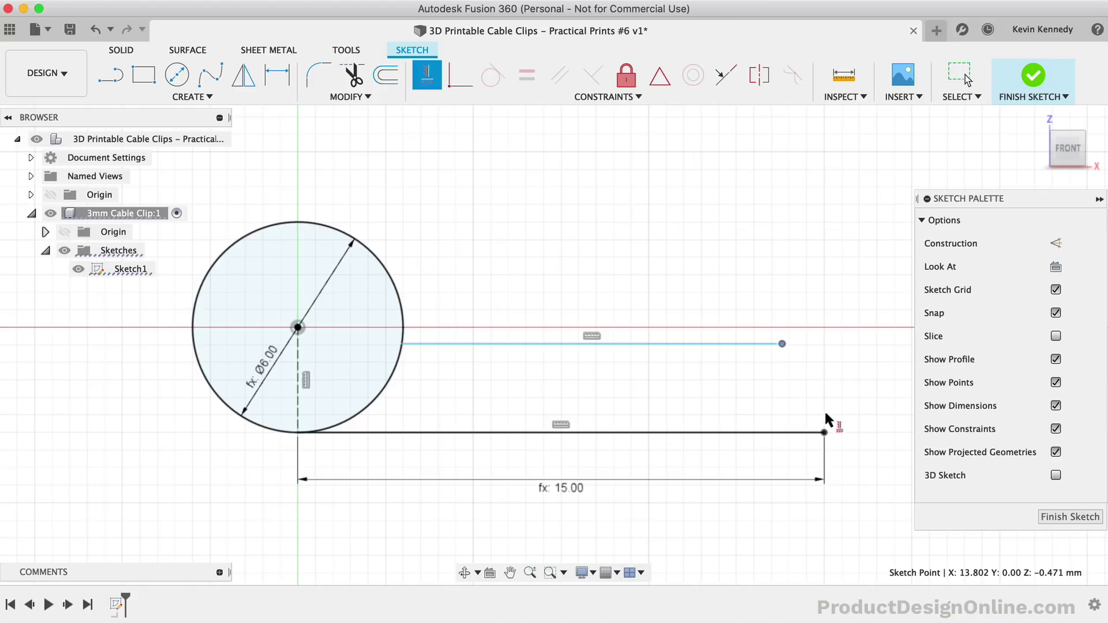
left_click(824, 432)
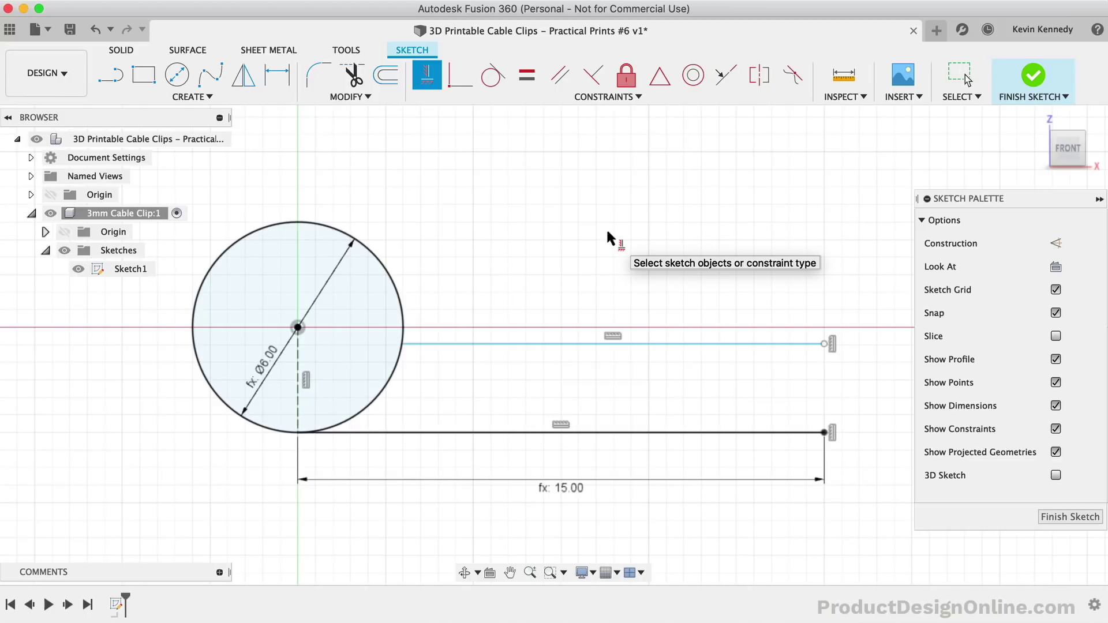
key("Escape")
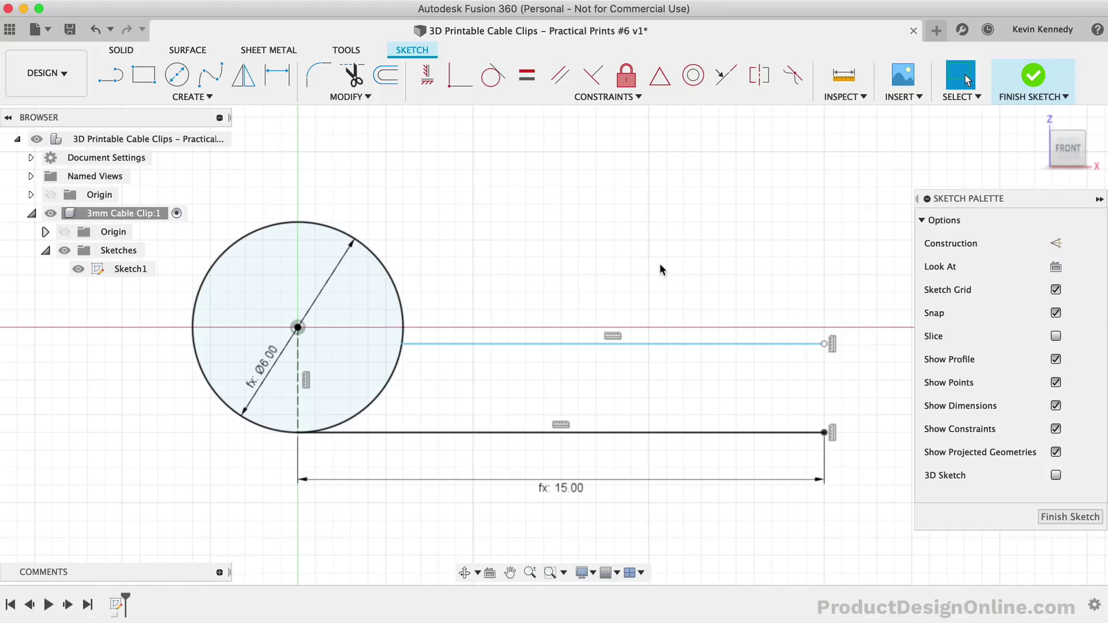
- Nudge the upper line down along the circle to test its freedom, and dimension its distance to the lower line with the Gap parameter
left_click(548, 344)
mouse_move(402, 343)
left_mouse_down()
mouse_move(399, 299)
mouse_move(390, 384)
mouse_move(404, 336)
mouse_move(396, 372)
mouse_move(404, 349)
left_mouse_up()
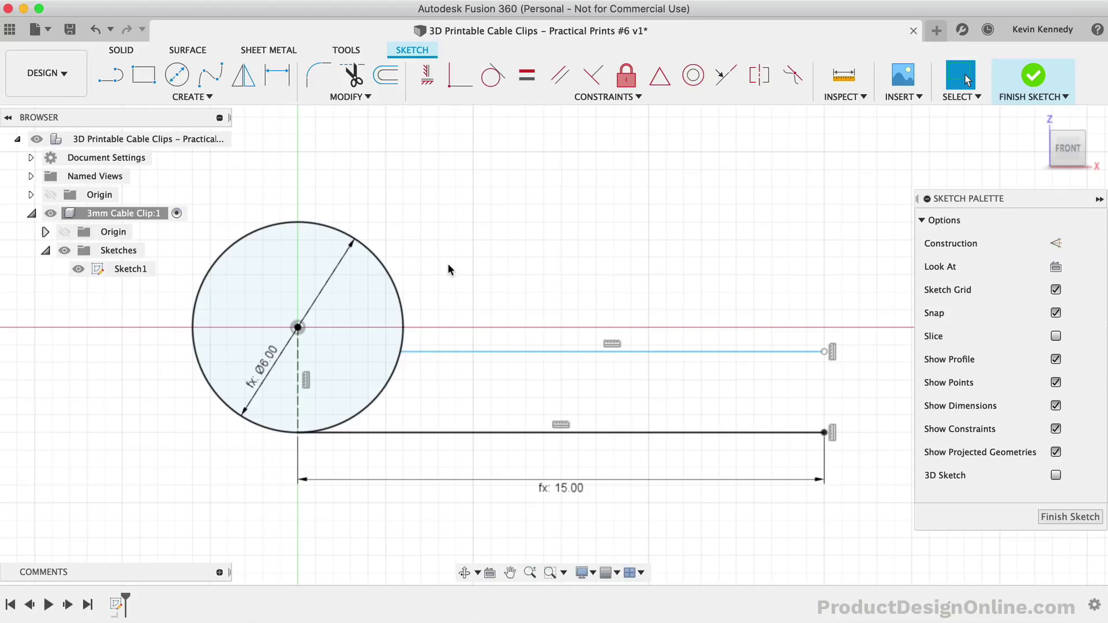
key("d")
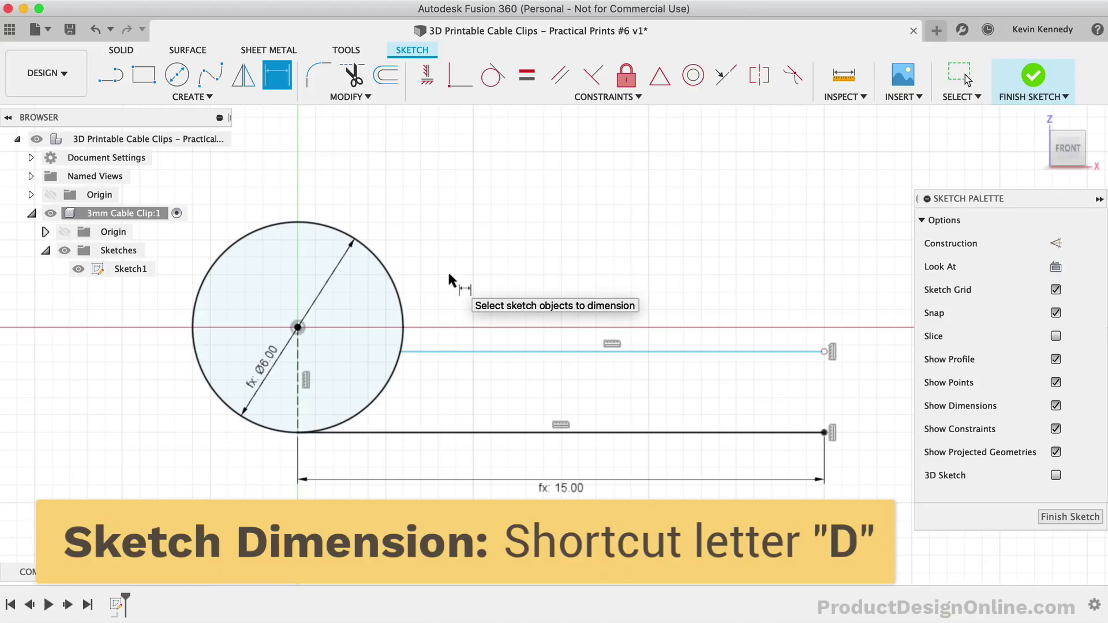
left_click(536, 352)
left_click(510, 432)
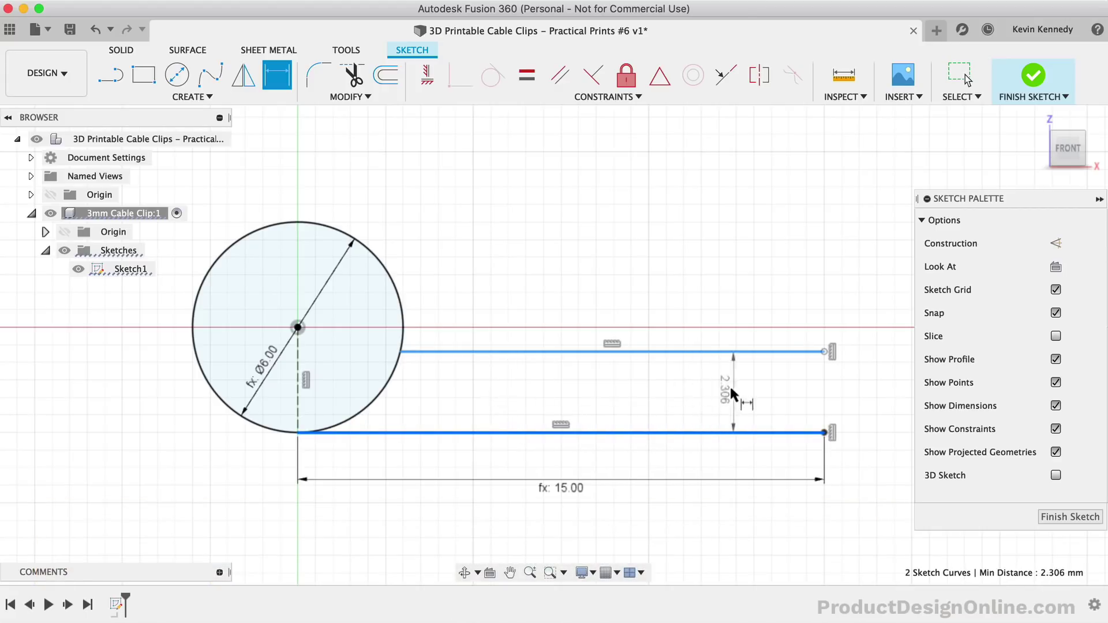
left_click(700, 391)
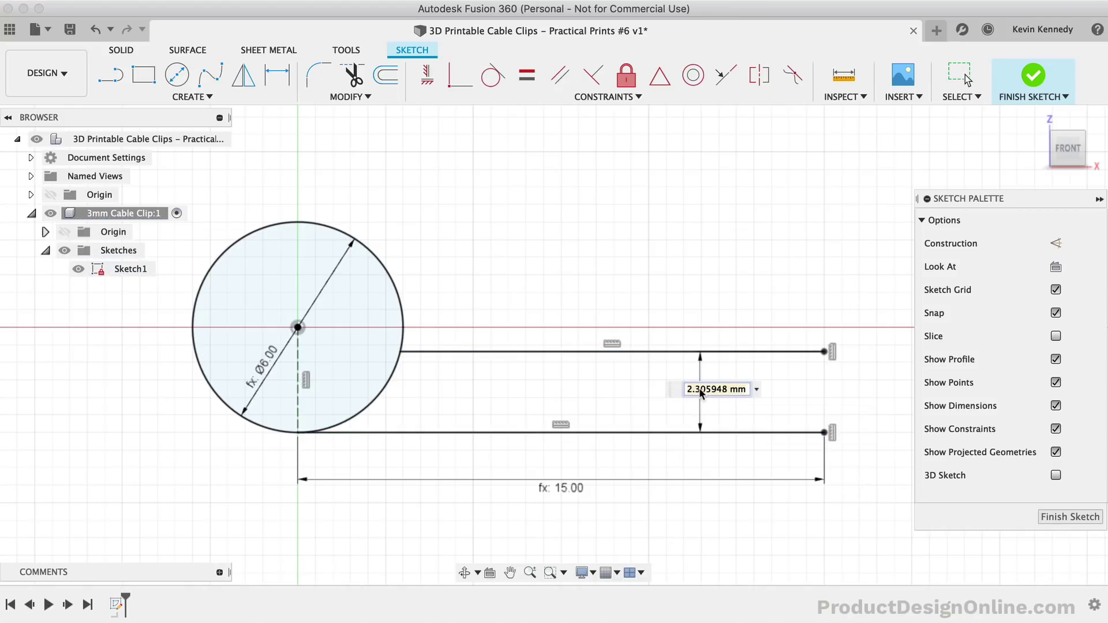
type("Gap")
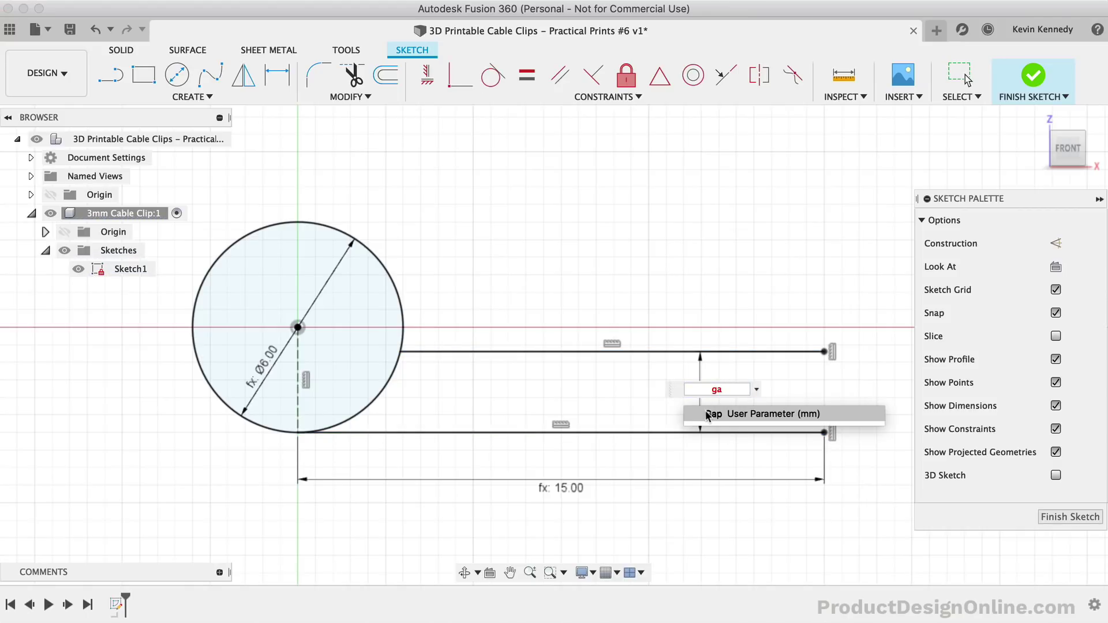
left_click(708, 414)
key("Return")
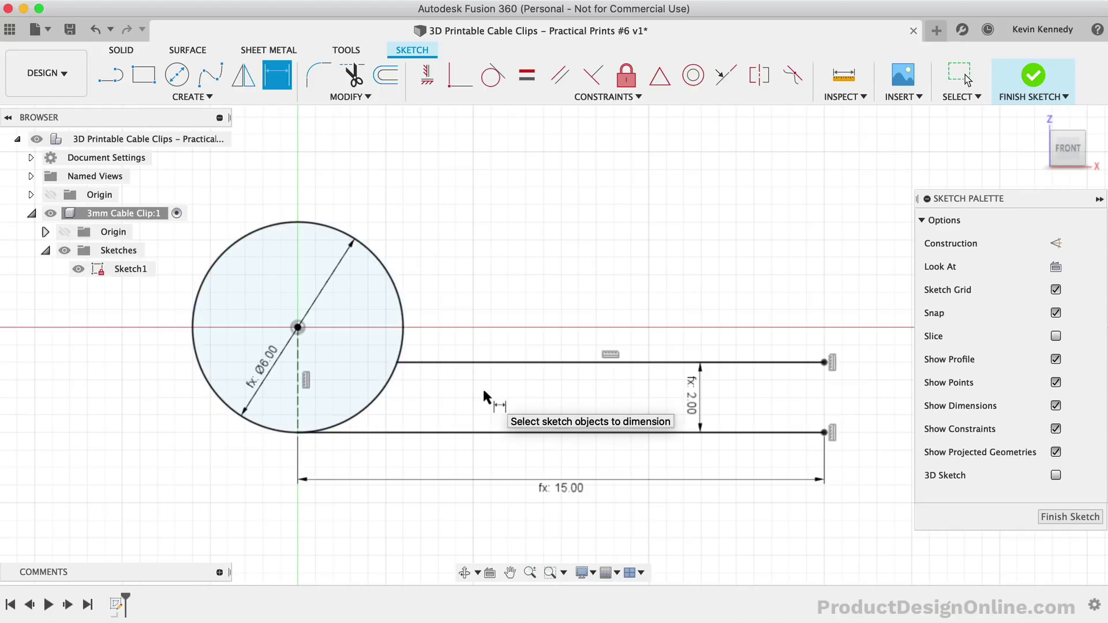
- Trim away the circle's arc segment between the two horizontal lines to open the clip profile
key("t")
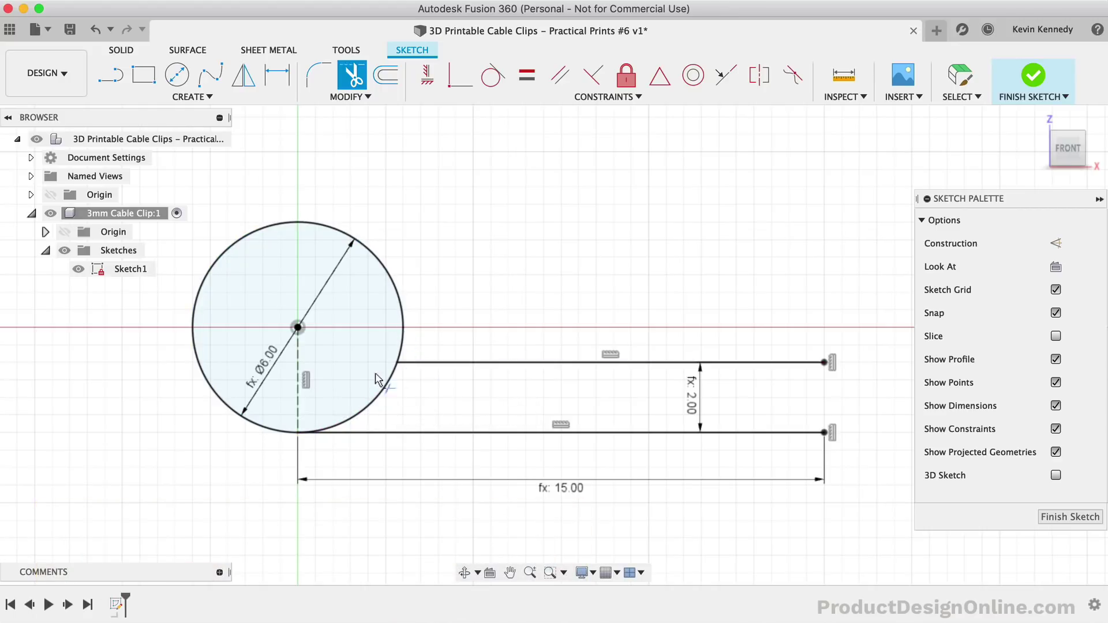
left_click(372, 407)
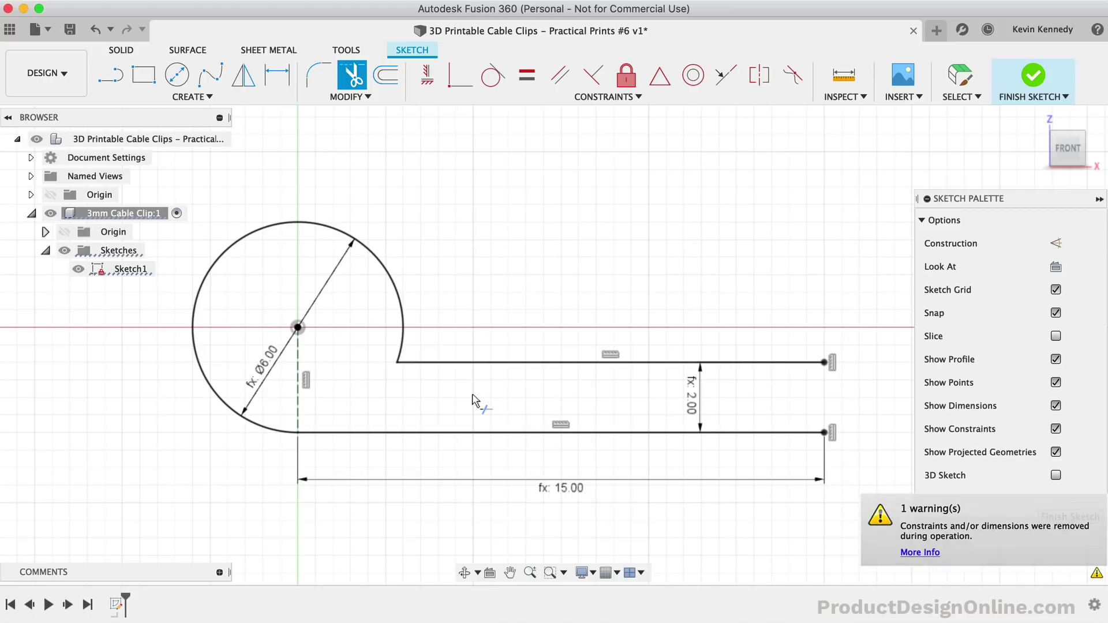
key("Escape")
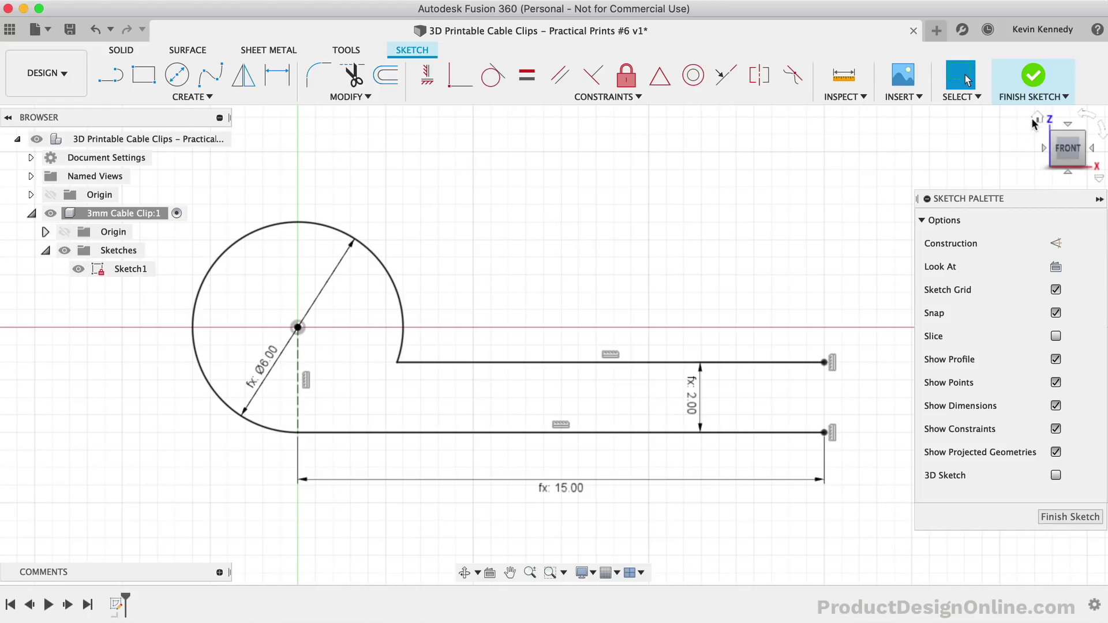
- Extrude the chained open clip profile as a new surface body, using the Width parameter as the one-sided distance
left_click(1037, 123)
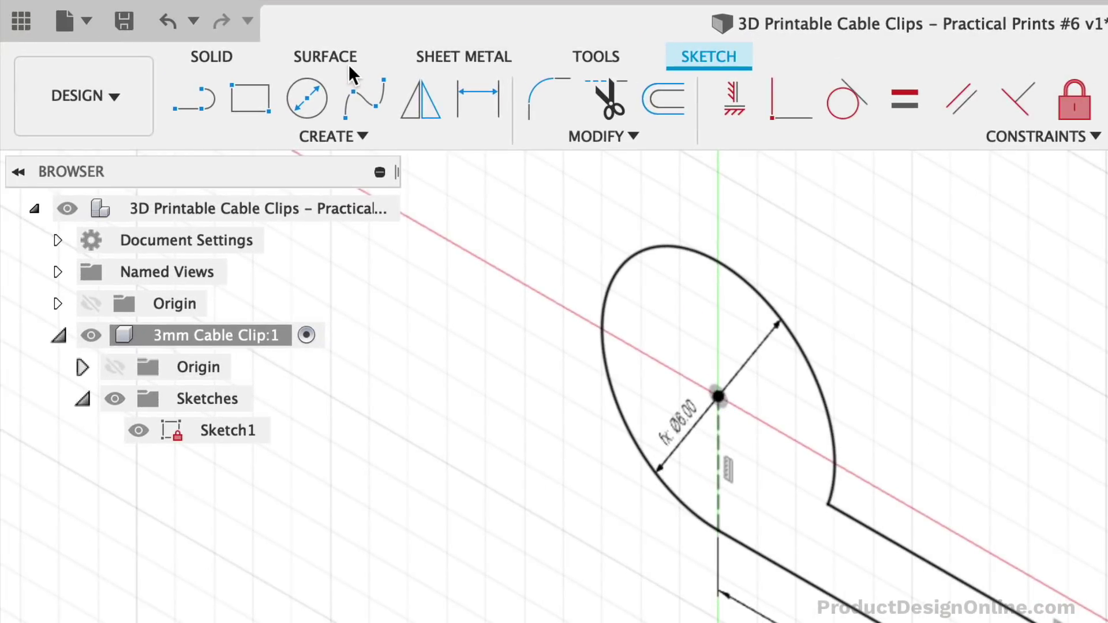
left_click(339, 60)
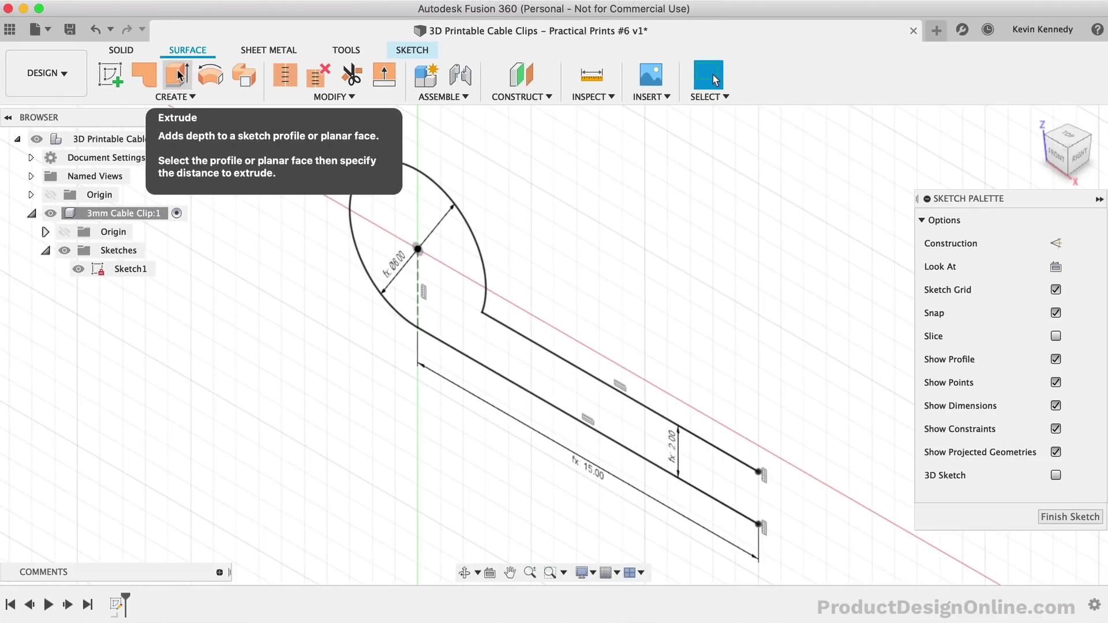
left_click(179, 75)
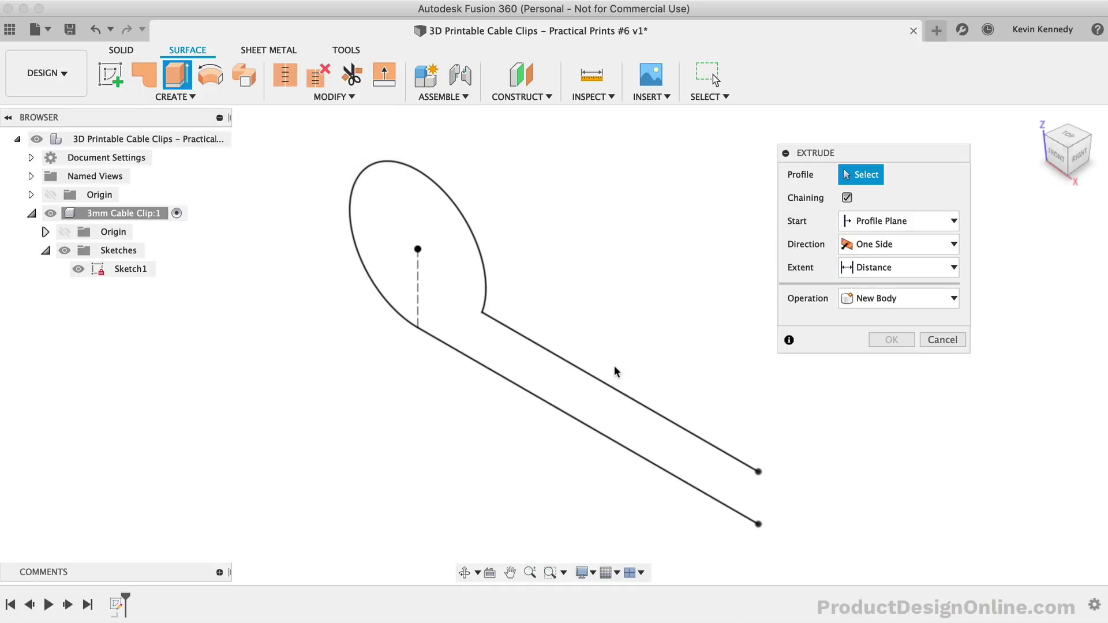
left_click(575, 367)
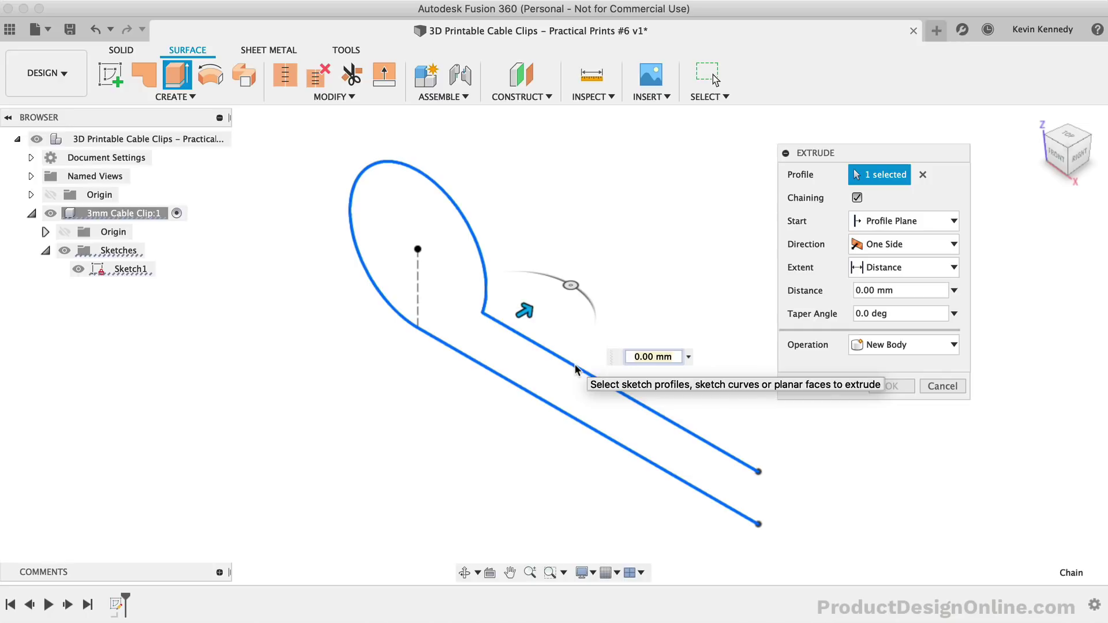
type("wid")
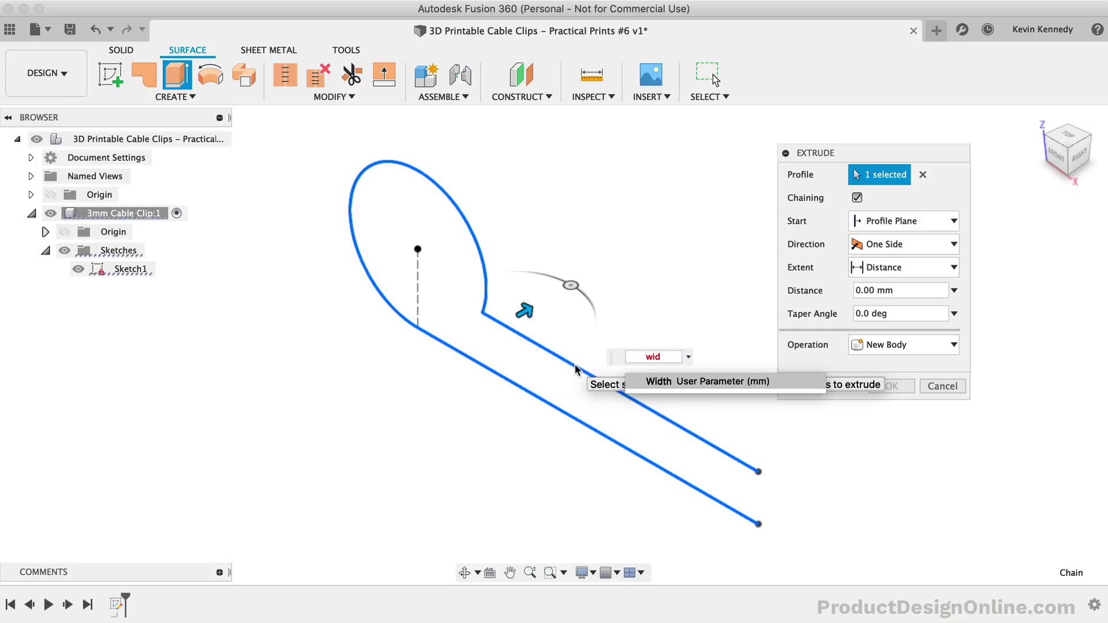
key("Return")
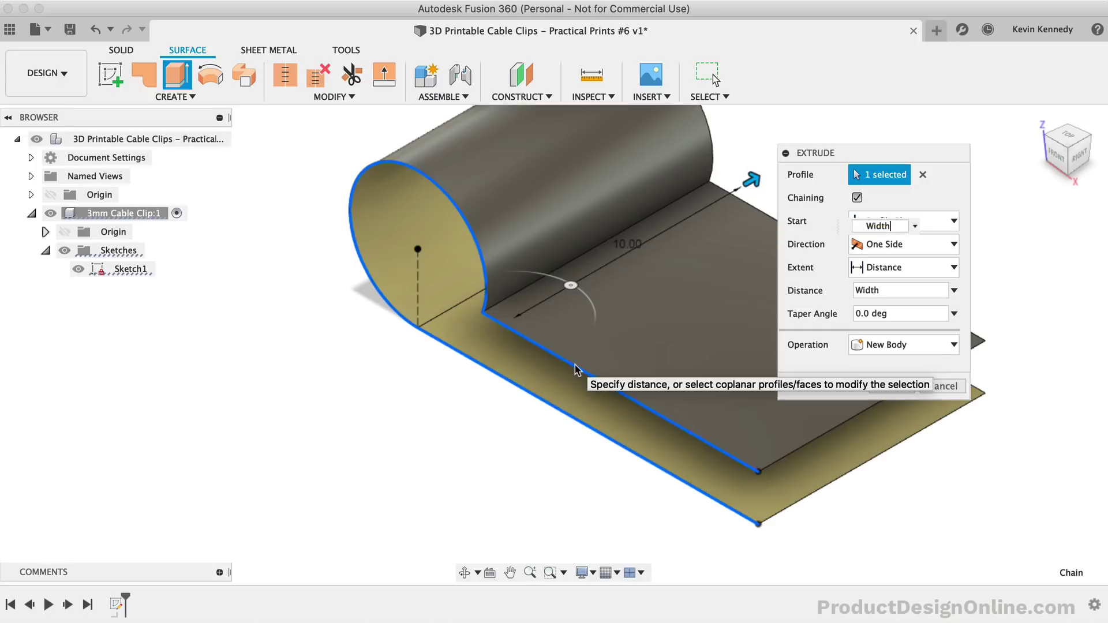
middle_click_drag(575, 367, 459, 410)
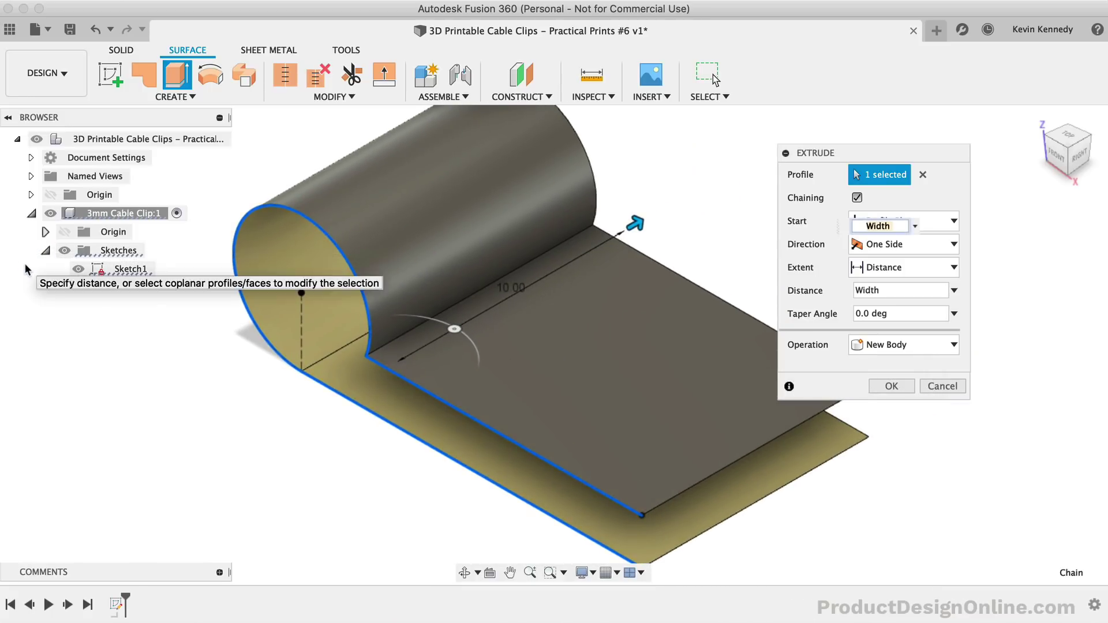
key("Return")
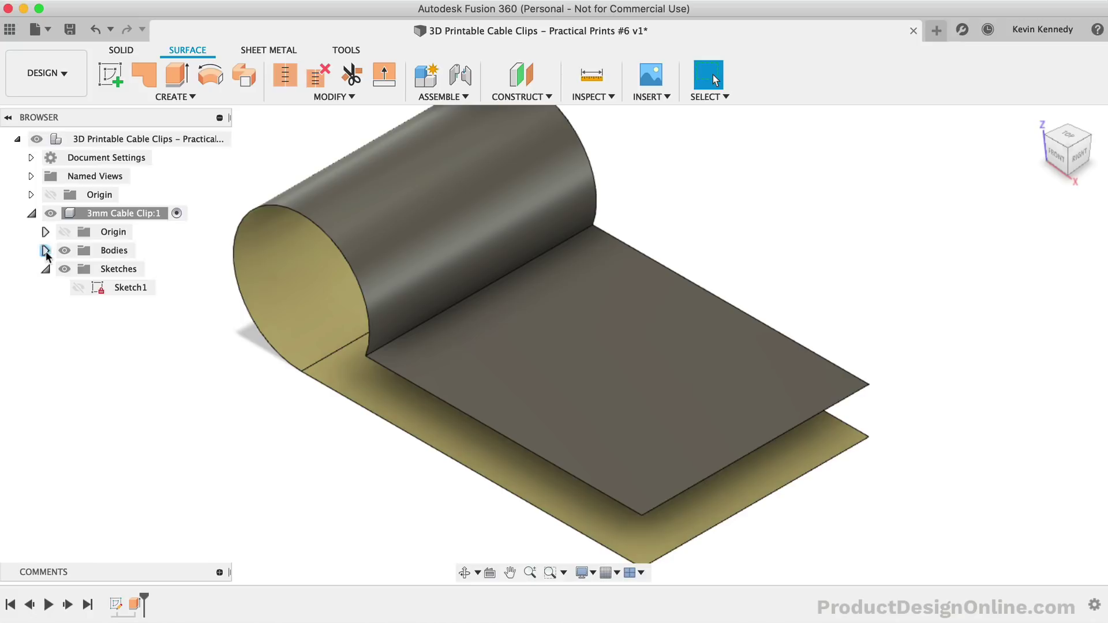
- Thicken the clip's surface faces, including the cylindrical loop and flat flanges, to one side by the Thickness parameter as a new body
left_click(47, 250)
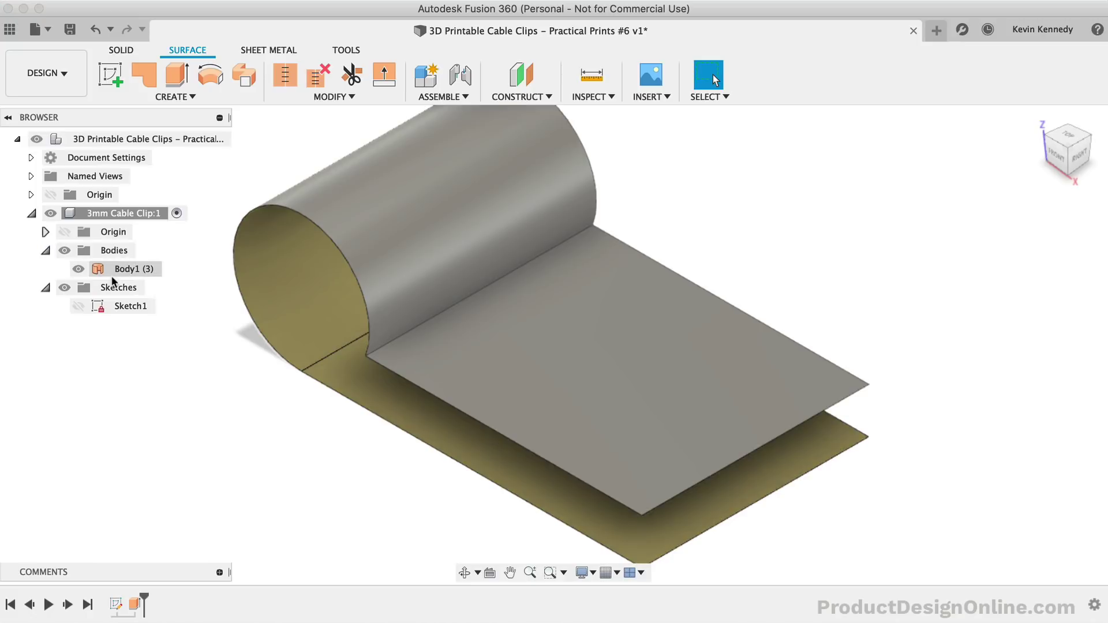
left_click(174, 96)
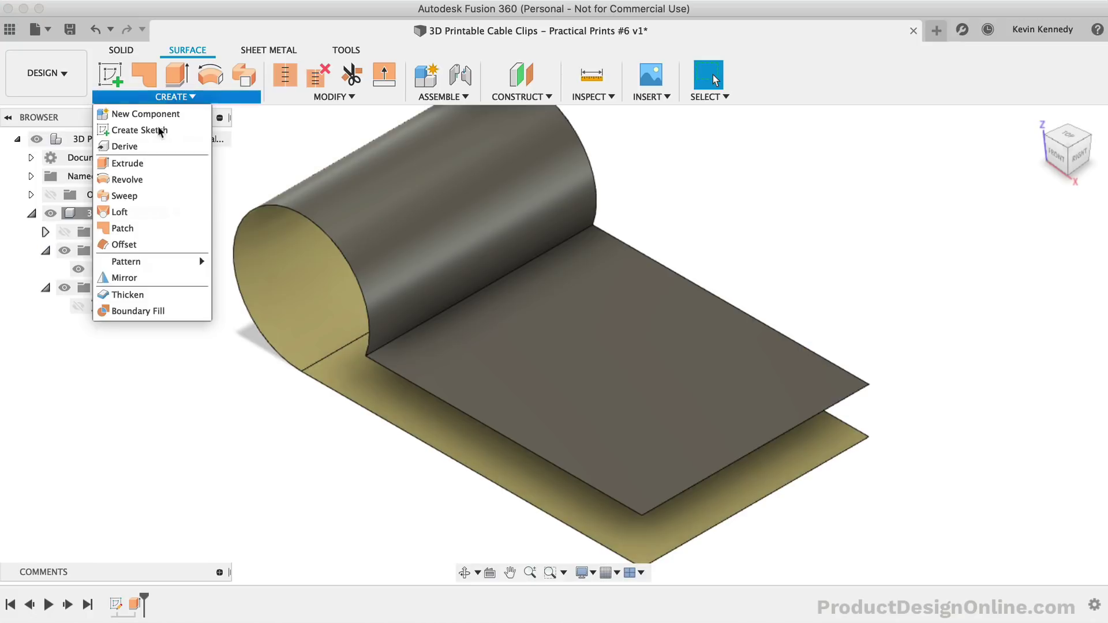
left_click(128, 299)
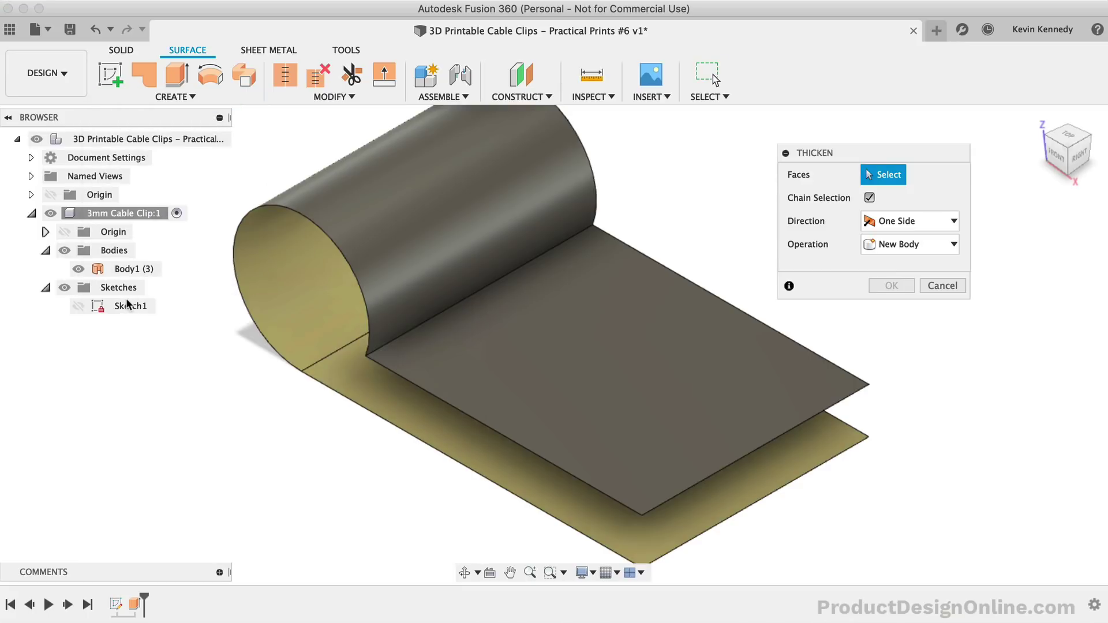
left_click(134, 269)
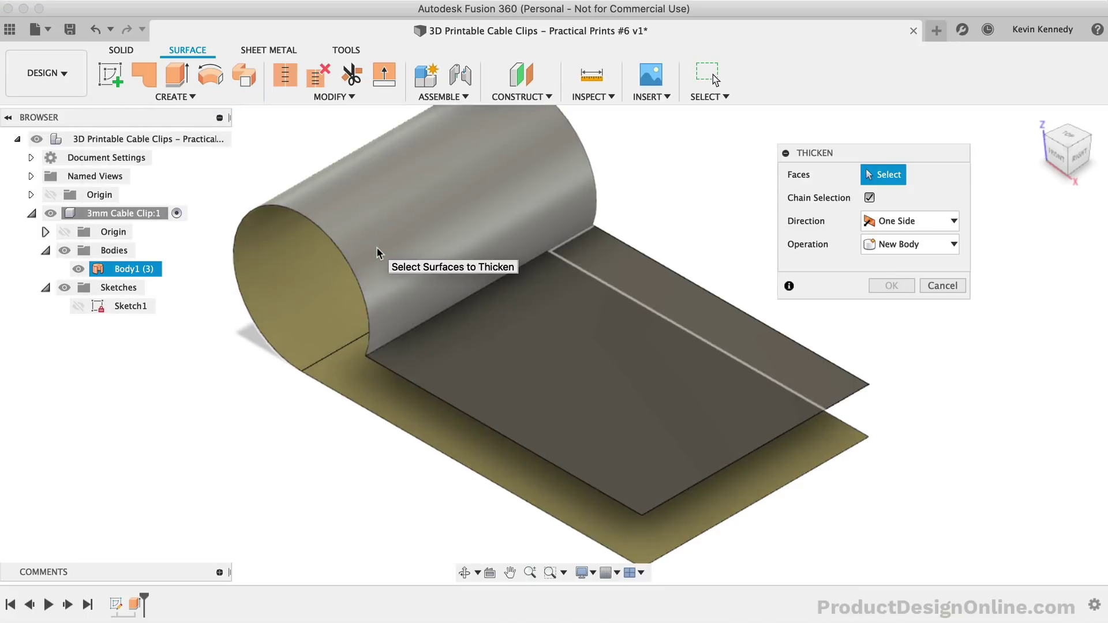
left_click(378, 253)
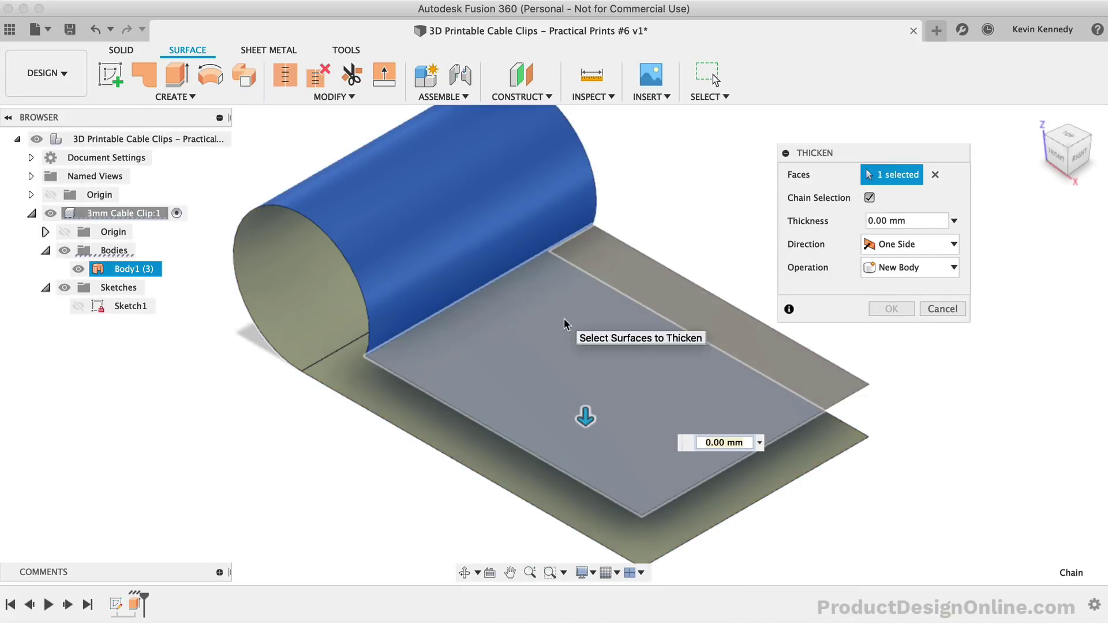
left_click(565, 323)
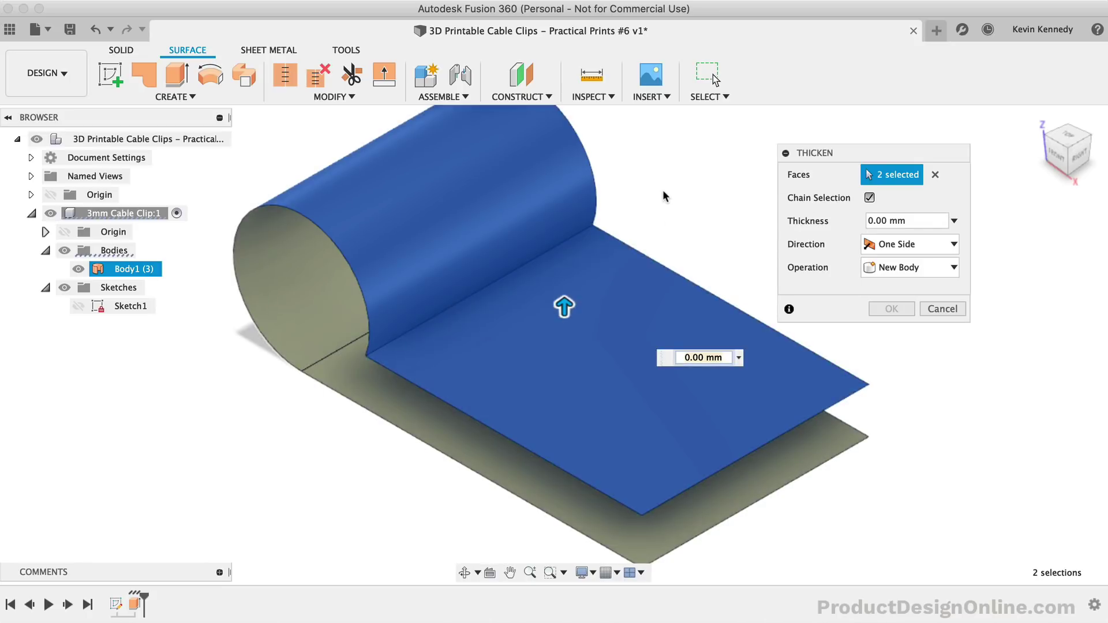
left_click(896, 220)
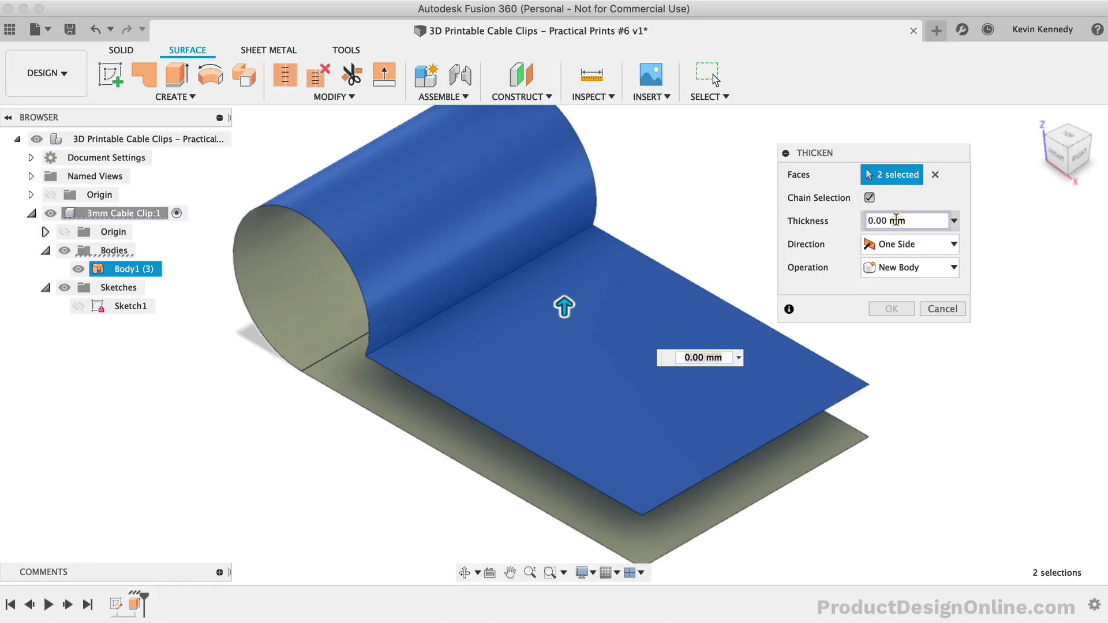
triple_click(876, 218)
type("thi")
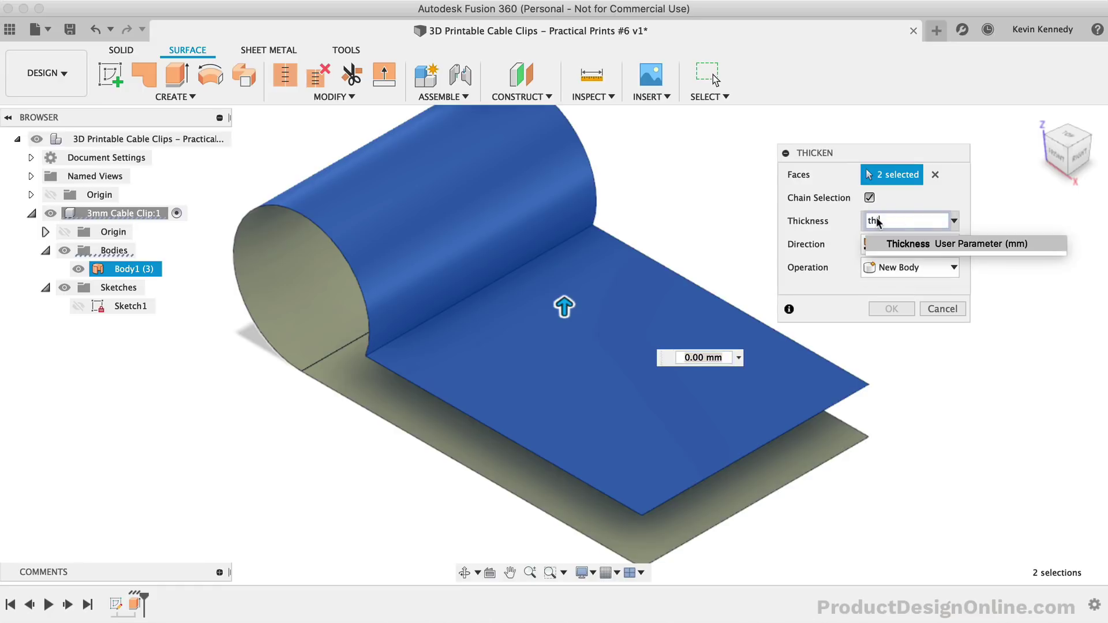
left_click(892, 244)
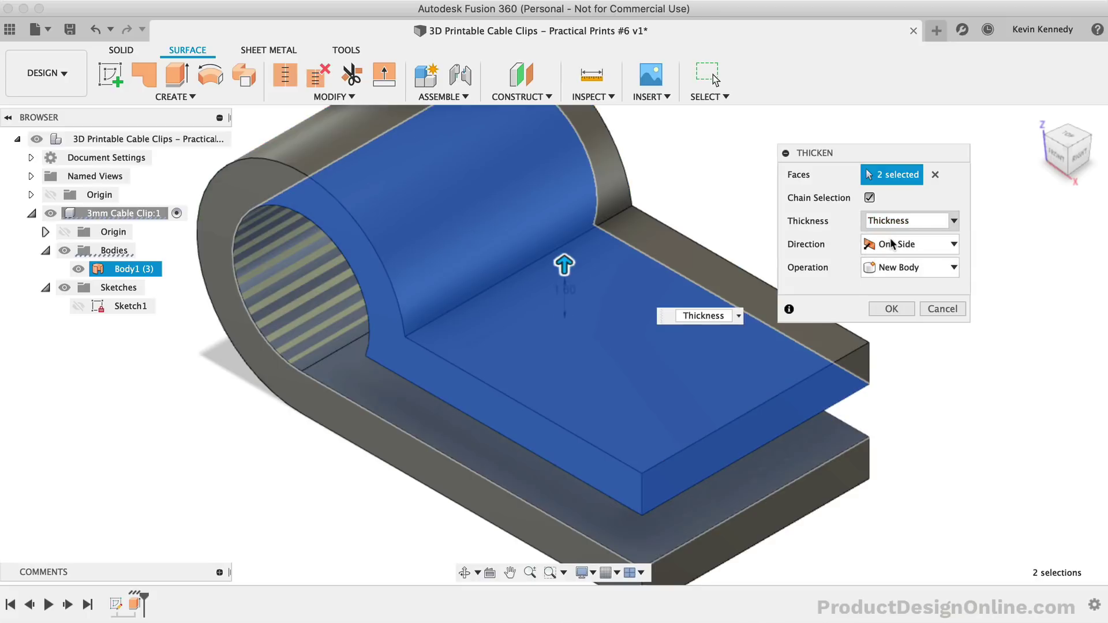
left_click(904, 309)
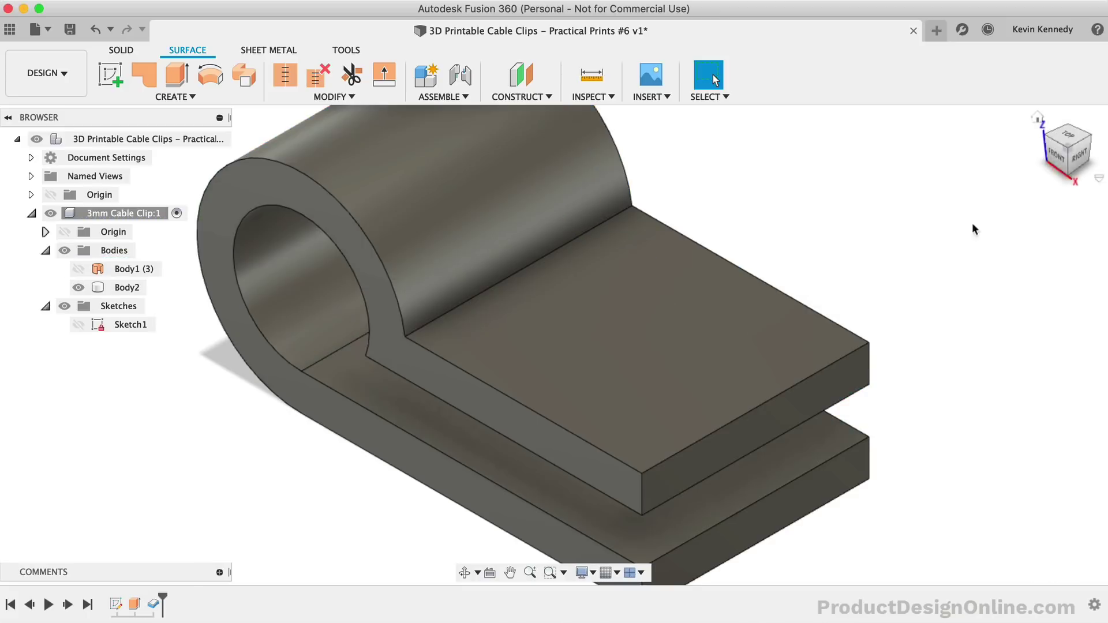
- Fillet the four vertical corner edges at the free ends of both flanges with a constant radius of Width / 2
scroll(895, 283, "down", 3)
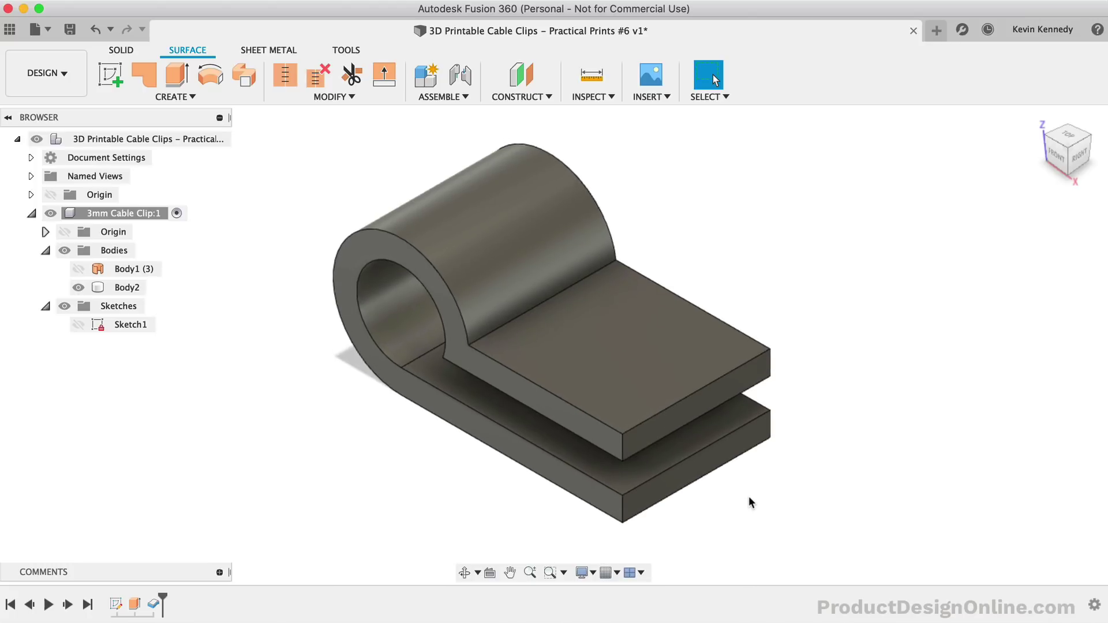
scroll(749, 497, "up", 2)
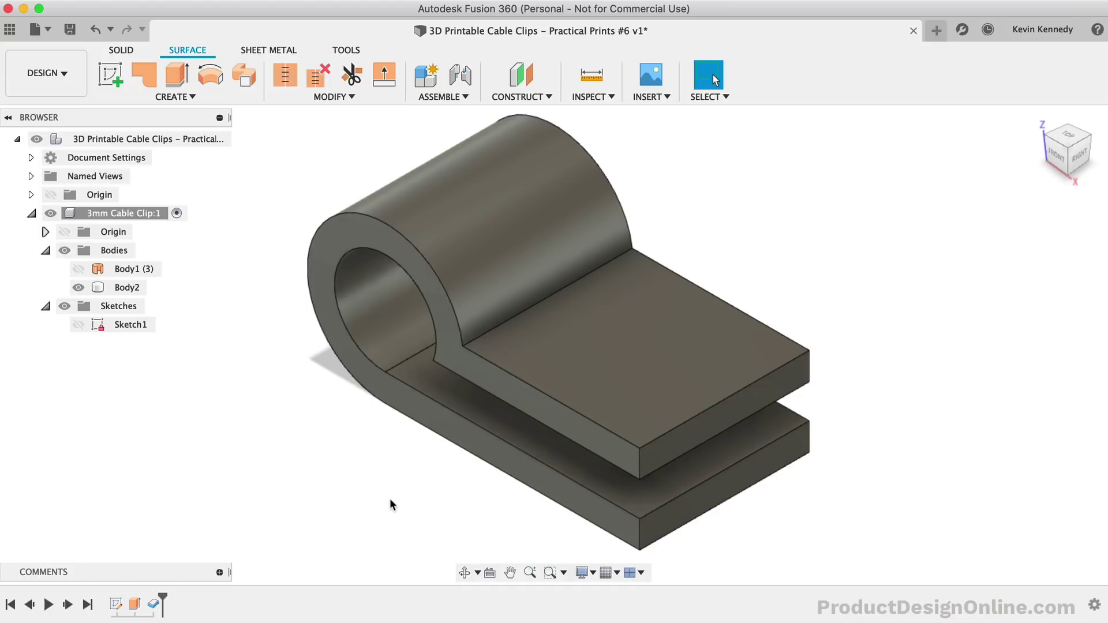
key("f")
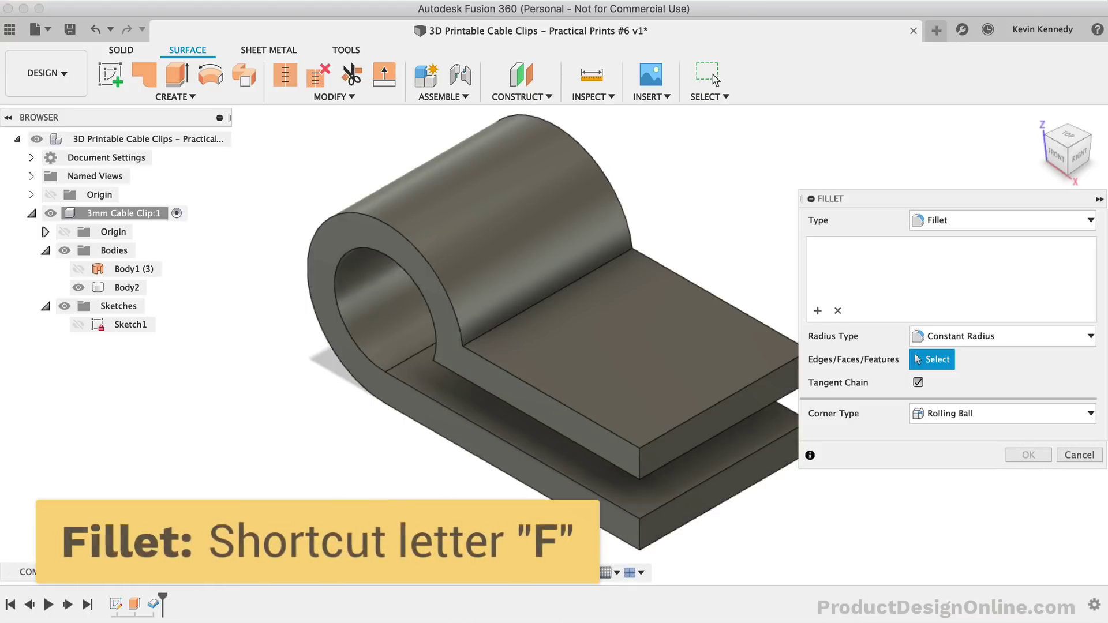
left_click_drag(883, 202, 888, 55)
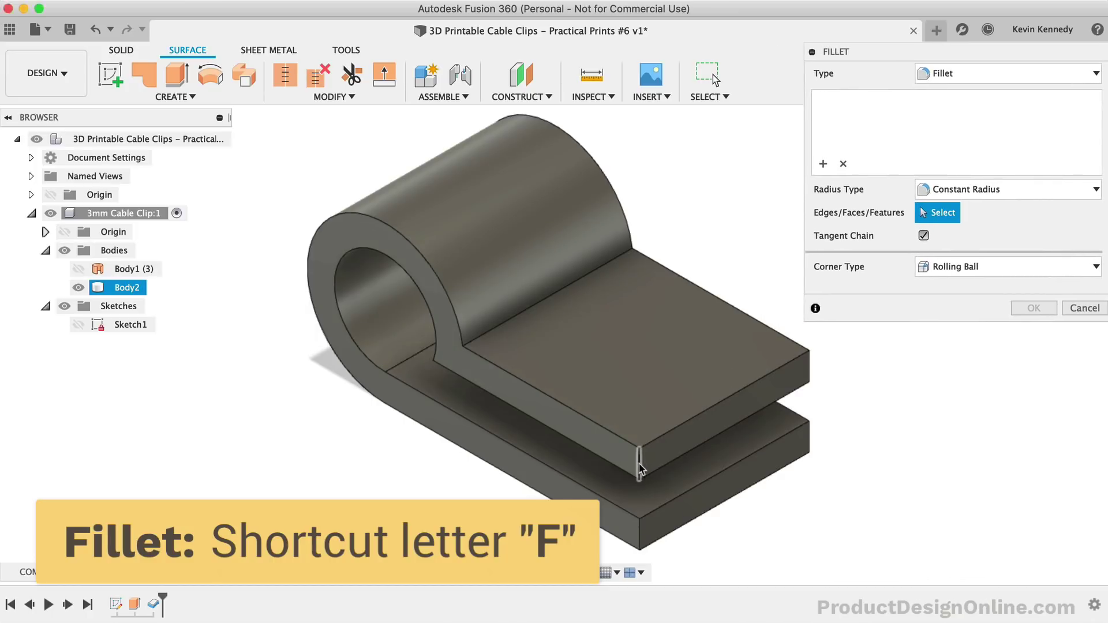
left_click(639, 461)
left_click(640, 542)
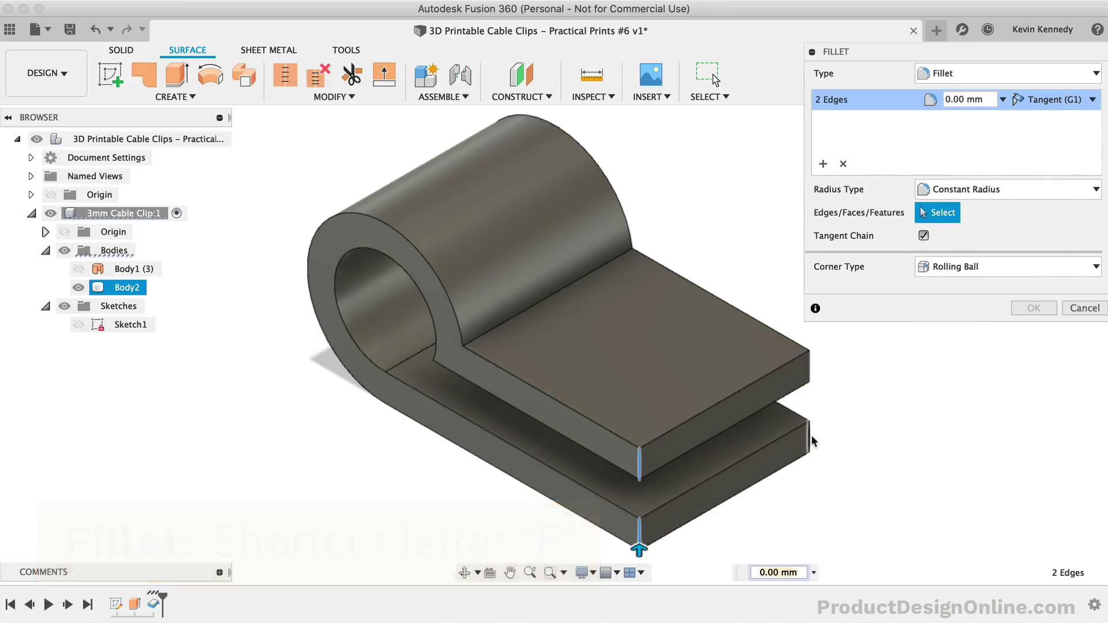
left_click(808, 434)
left_click(809, 368)
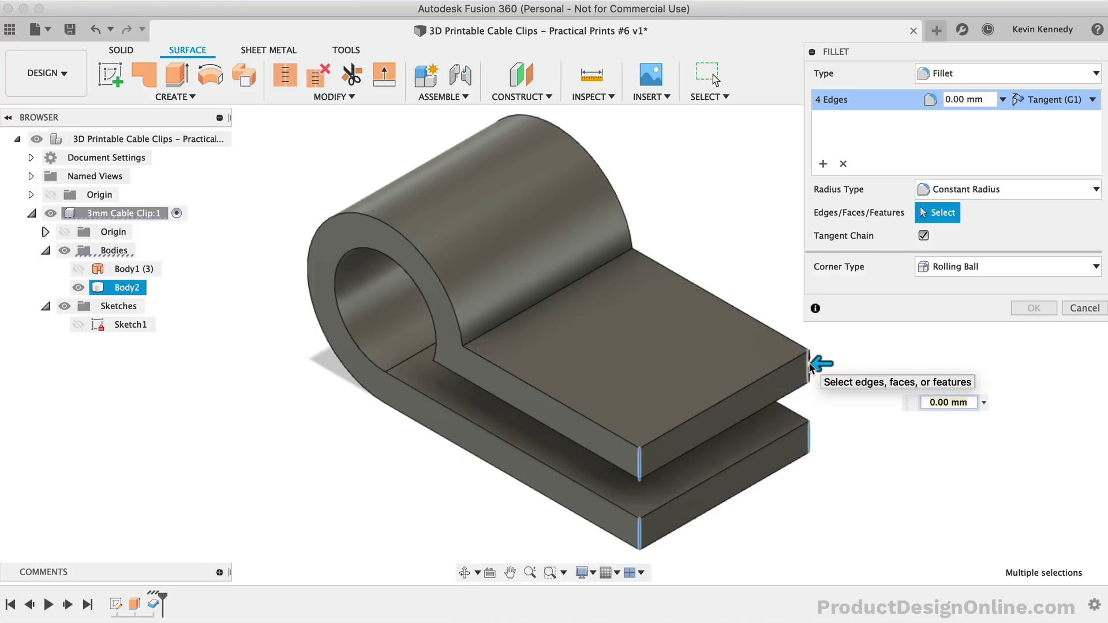
type("wid")
key("Return")
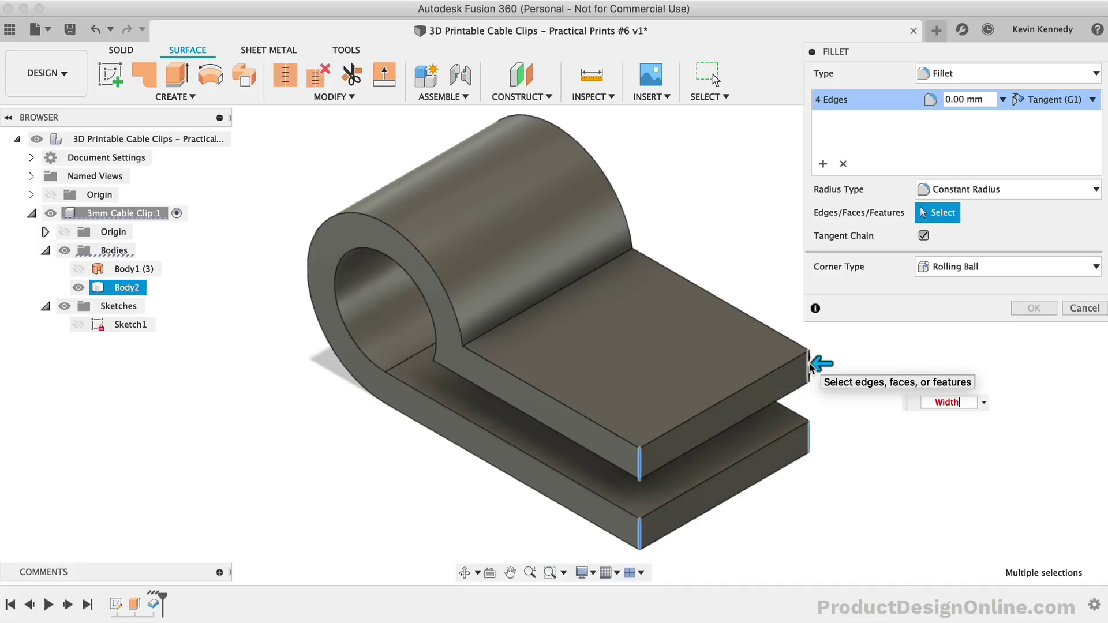
type("/ ")
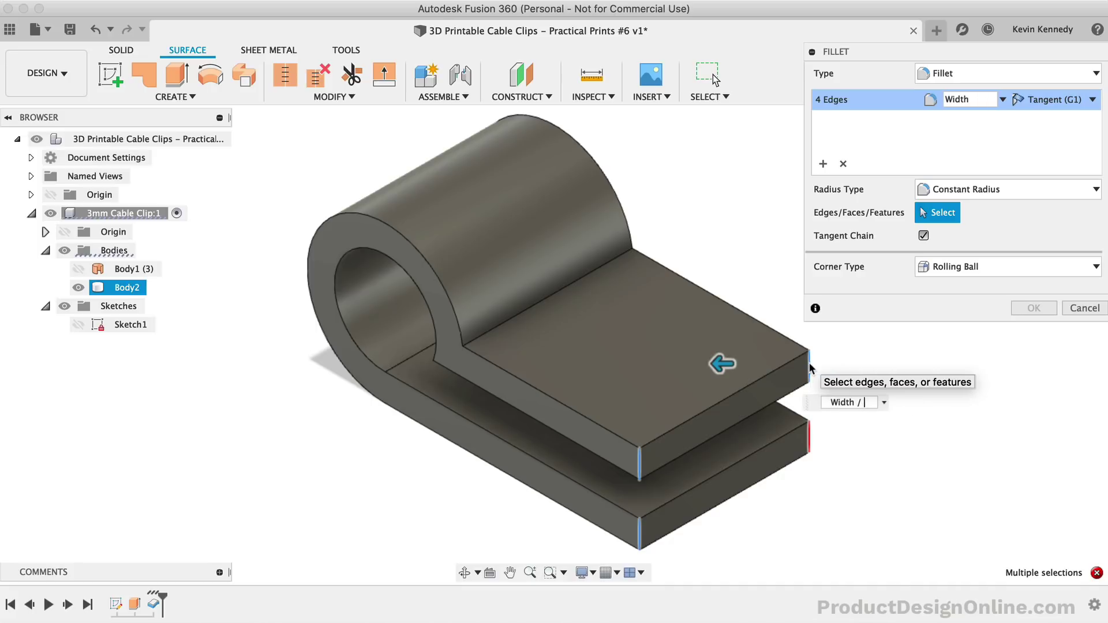
type("2")
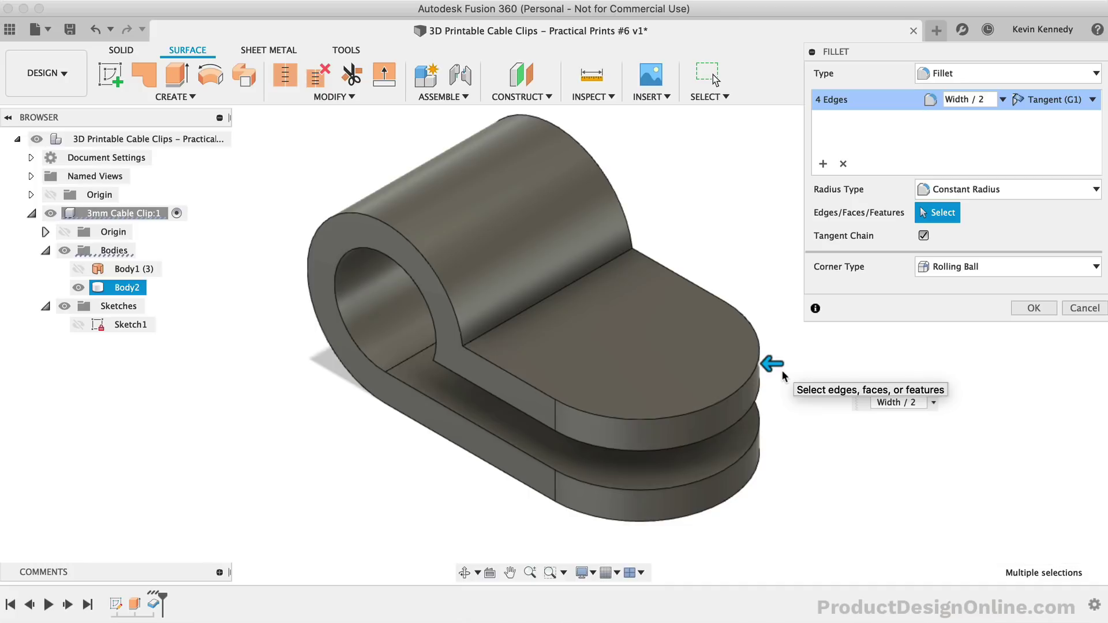
left_click(1018, 311)
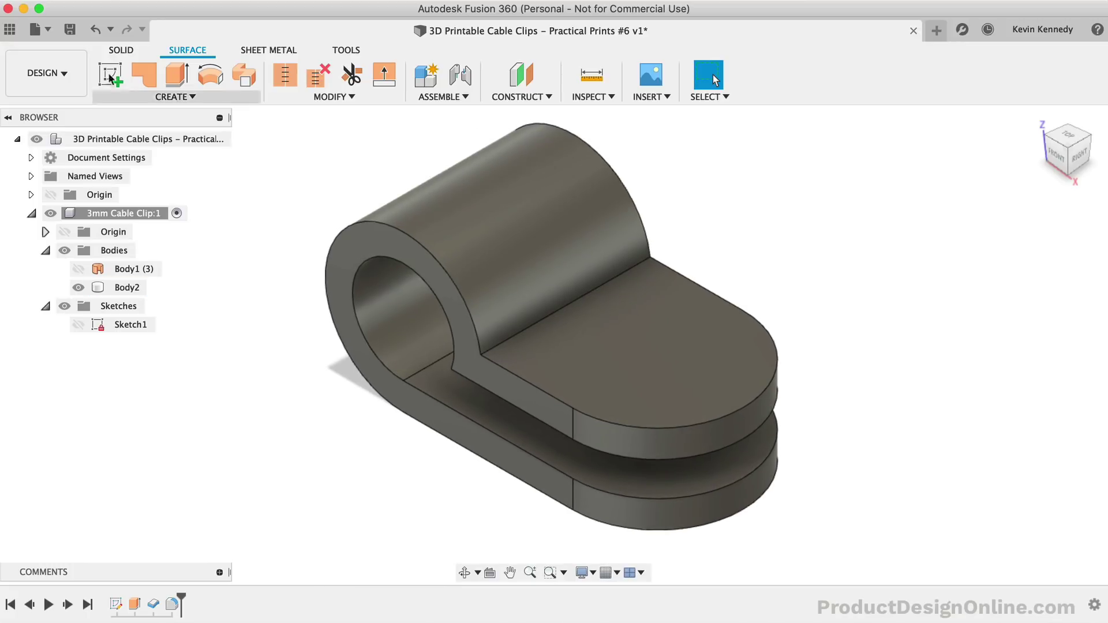
- Sketch a circle on the upper flange's top face, centred on the rounded end, with the hole user parameter as its diameter
left_click(120, 49)
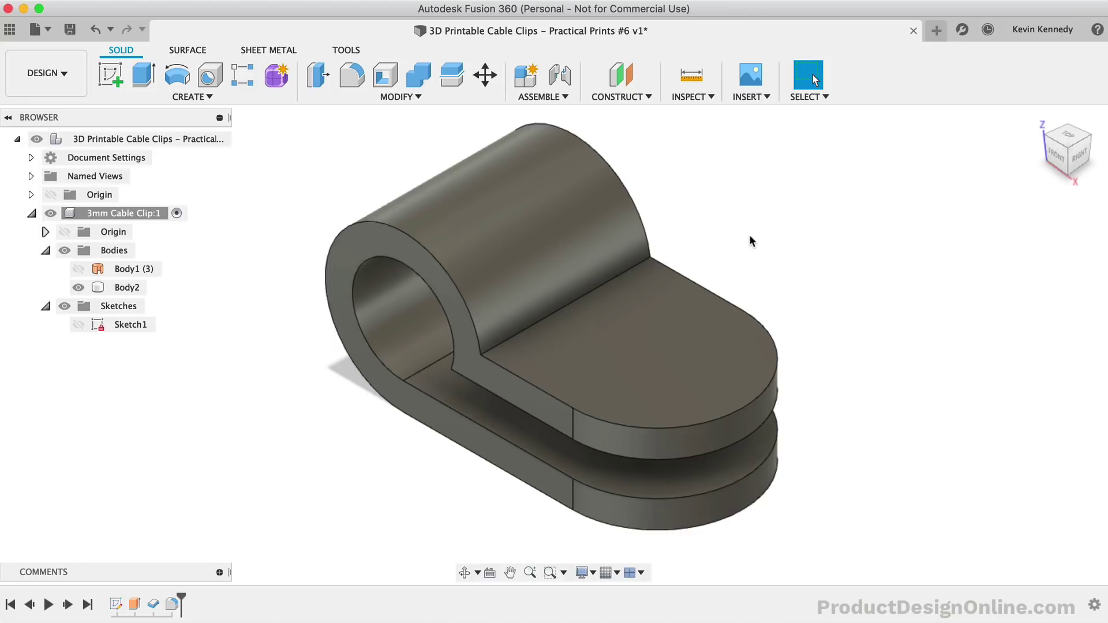
key("shift+s")
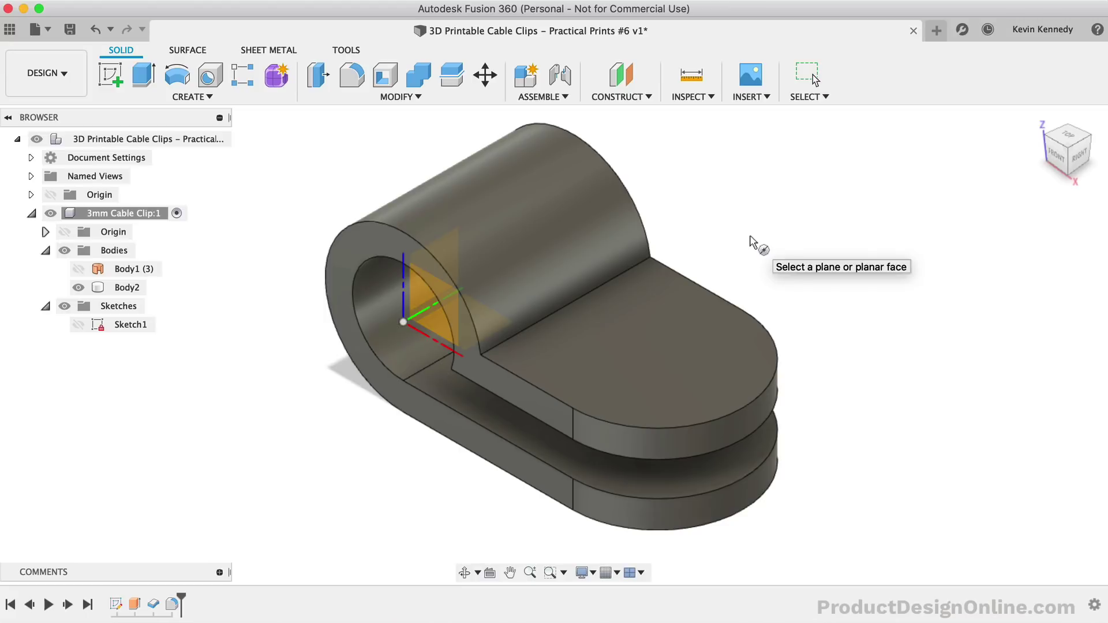
left_click(617, 349)
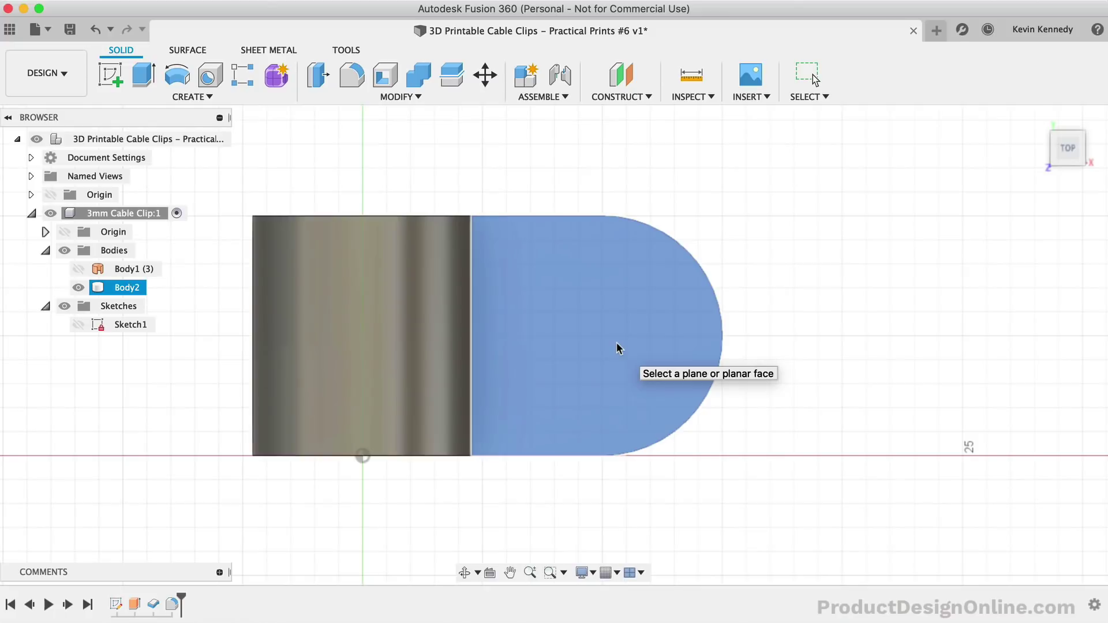
key("c")
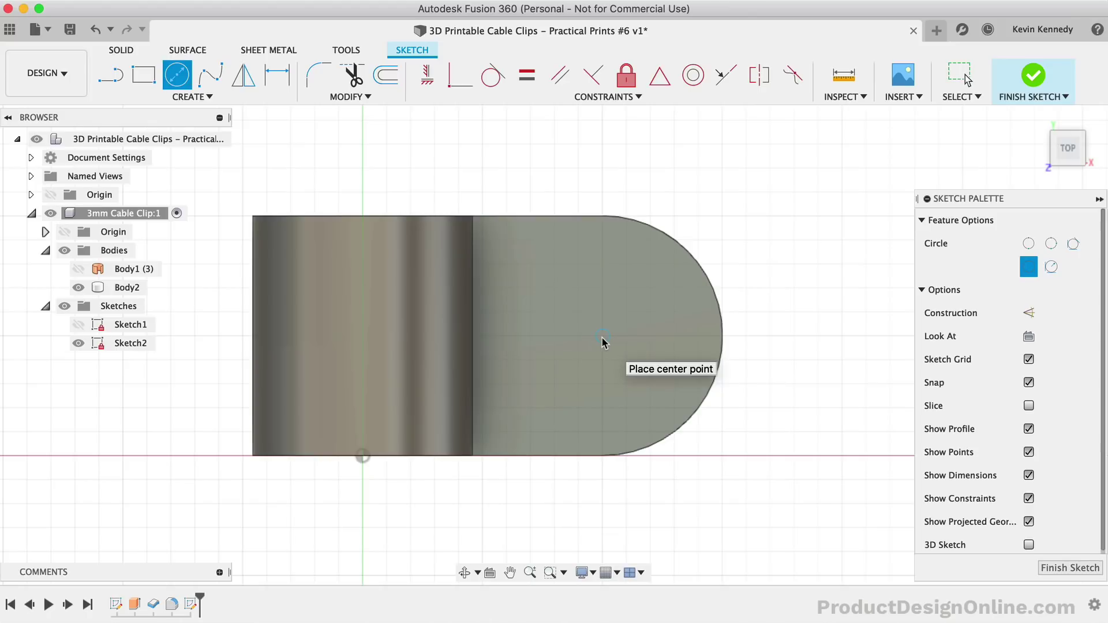
left_click(602, 337)
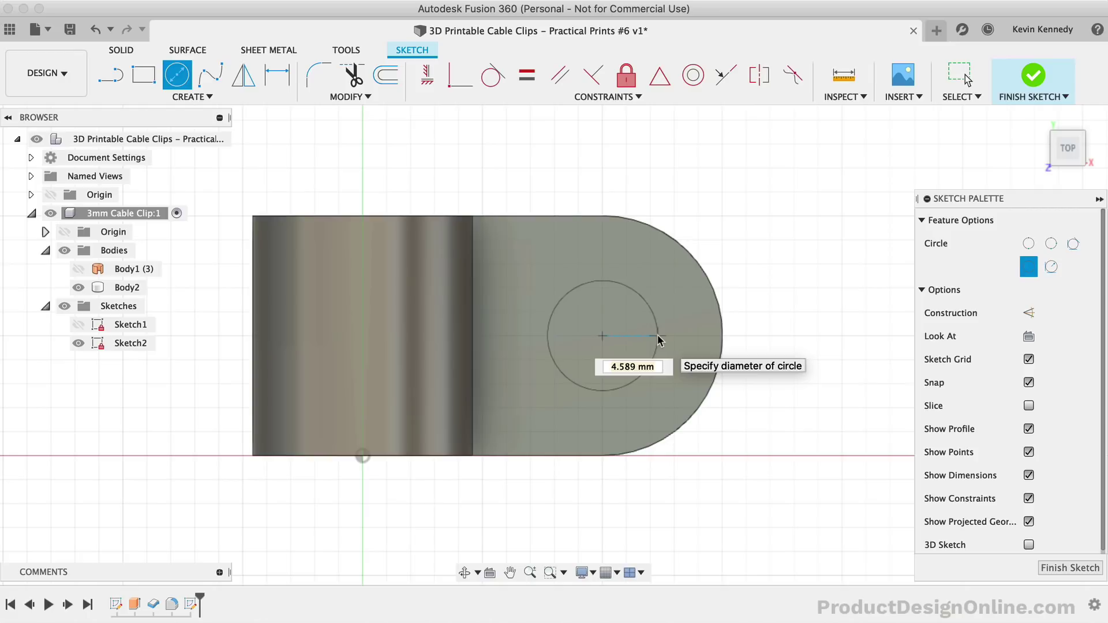
type("hole")
key("Return")
key("Return")
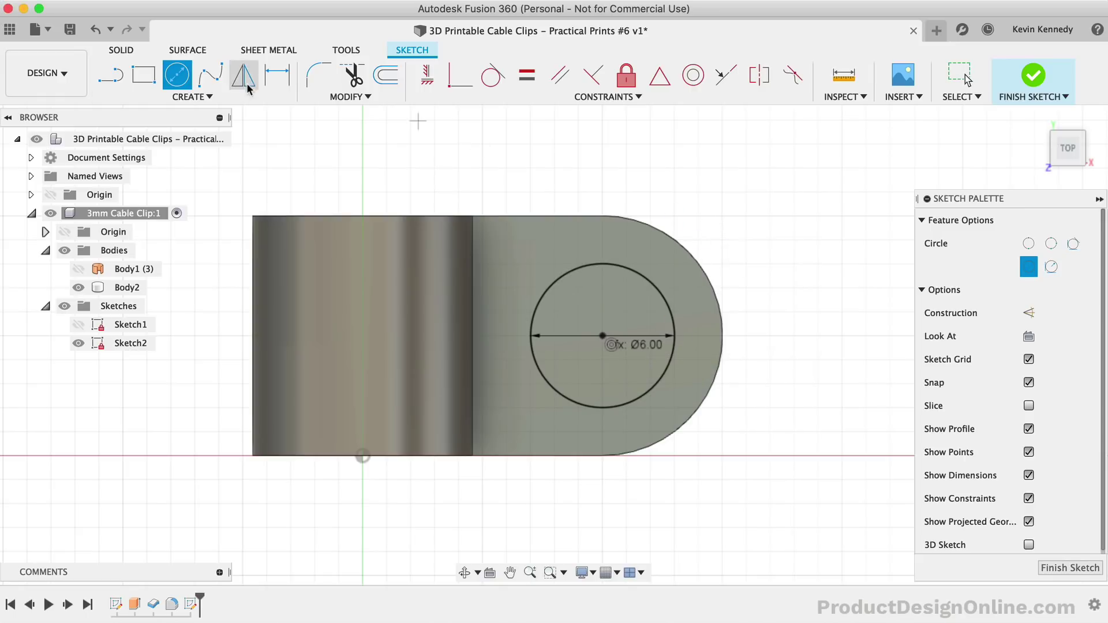
key("Escape")
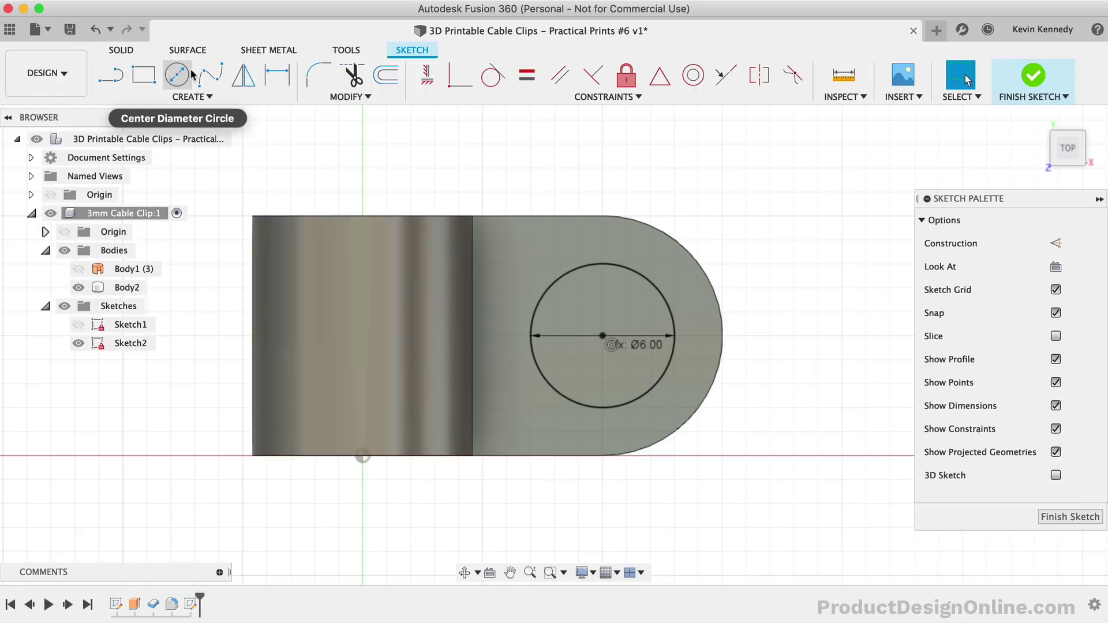
- Extrude the circle as a cut through both flanges, with the extent set To Object at the lower flange's underside
left_click(128, 52)
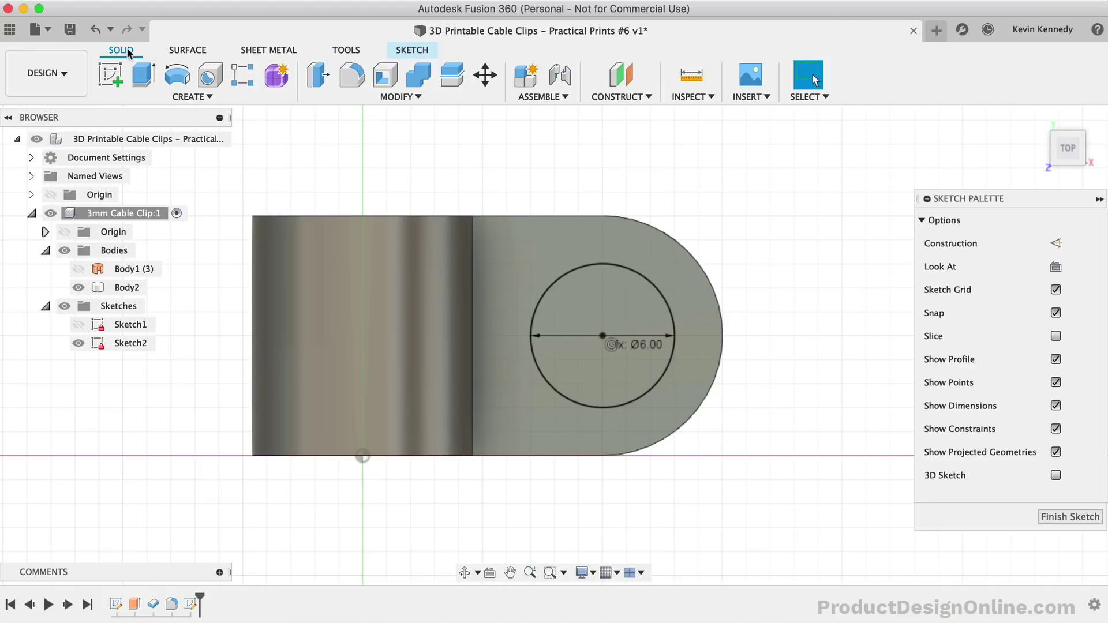
left_click(144, 79)
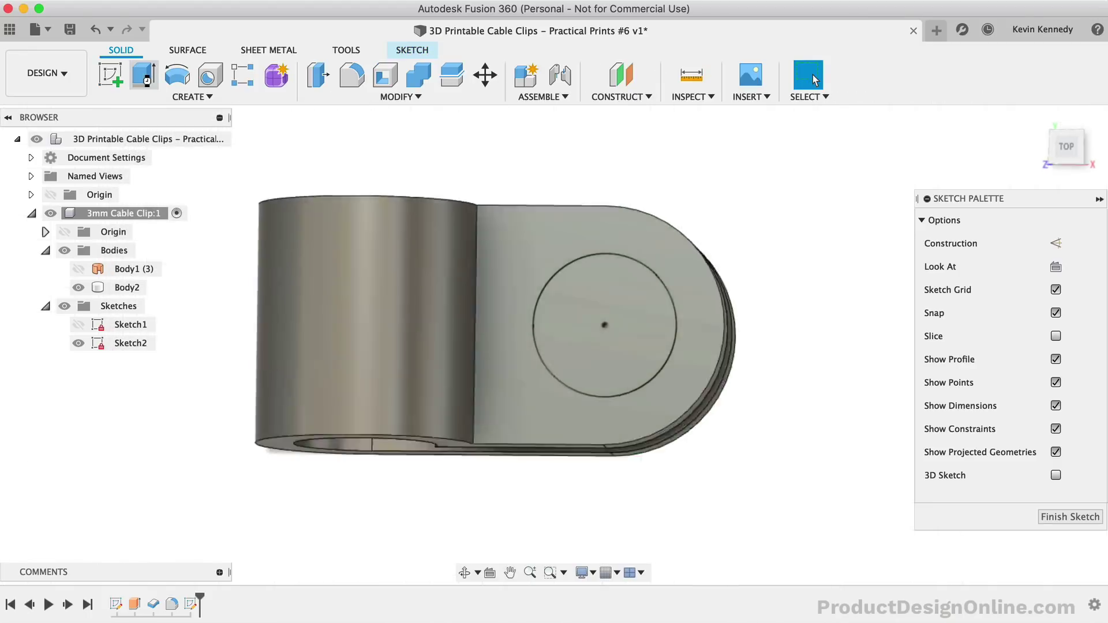
left_click(617, 371)
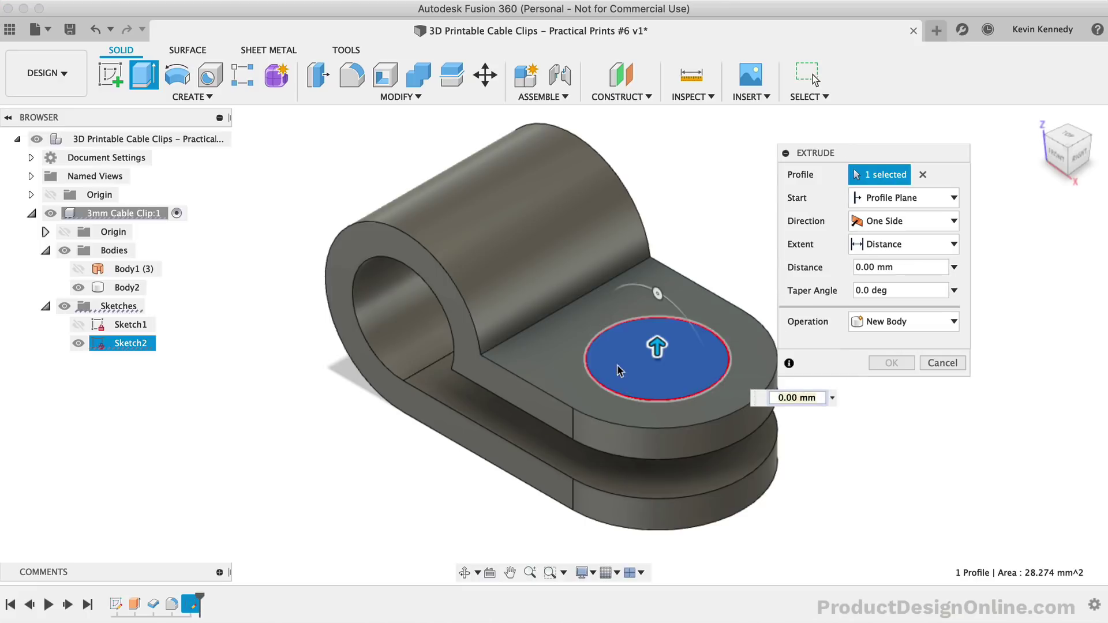
left_click_drag(657, 353, 657, 397)
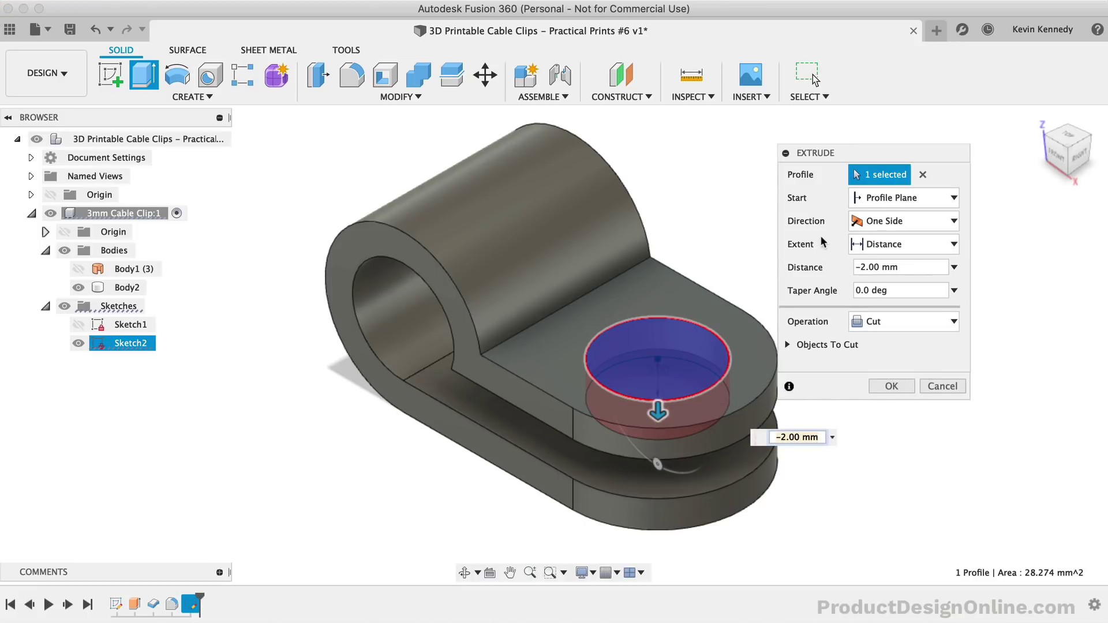
left_click(882, 245)
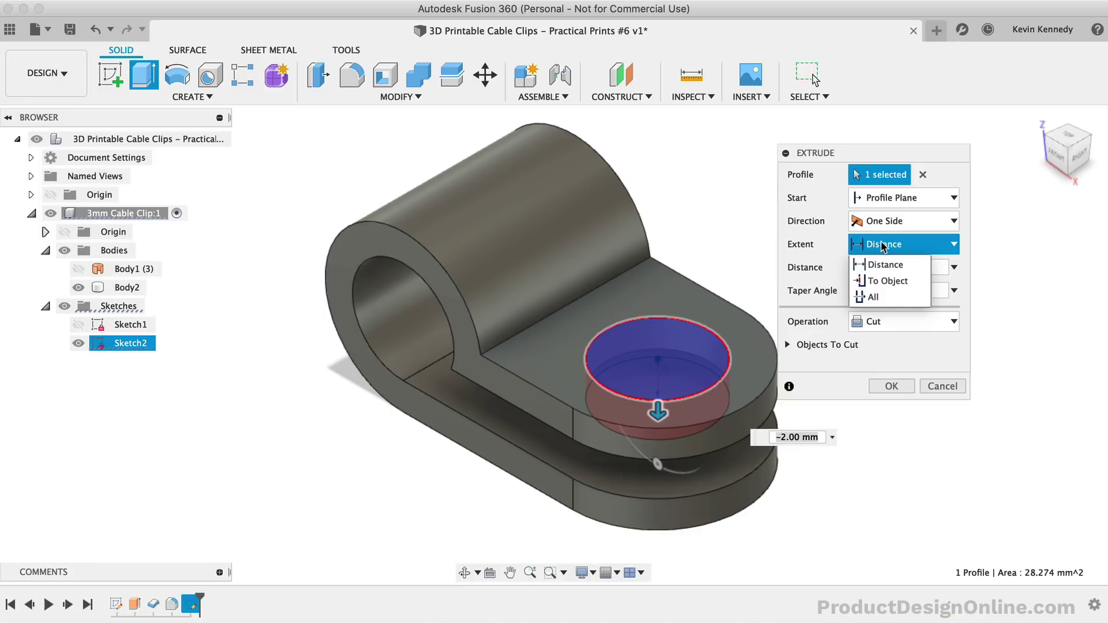
left_click(887, 281)
left_click_drag(1067, 151, 1060, 126)
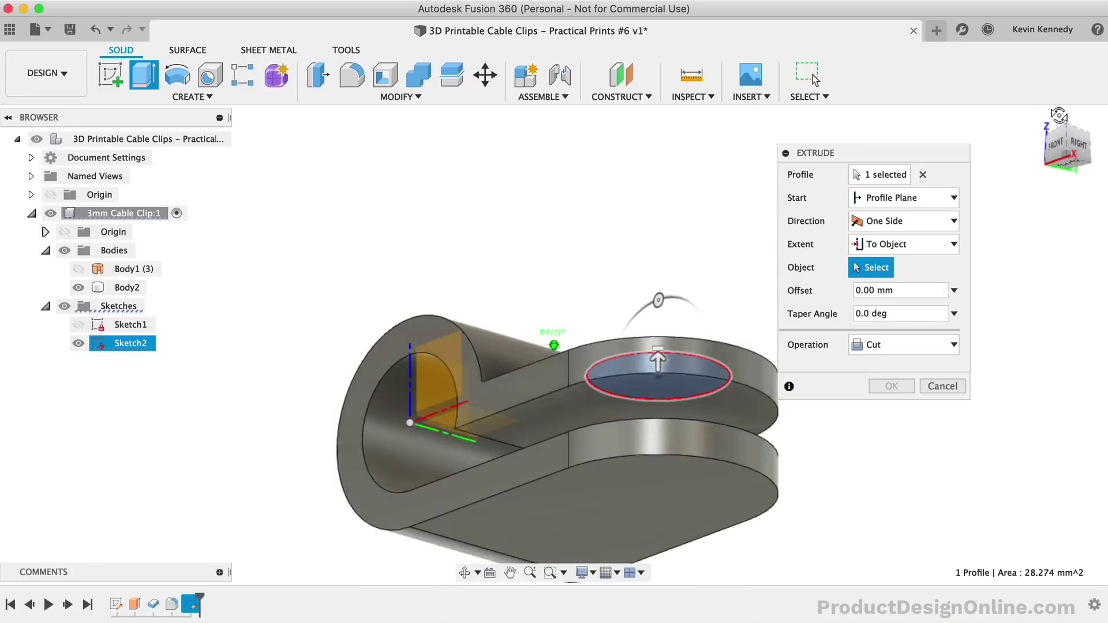
left_click_drag(1068, 147, 1066, 196)
left_click(697, 453)
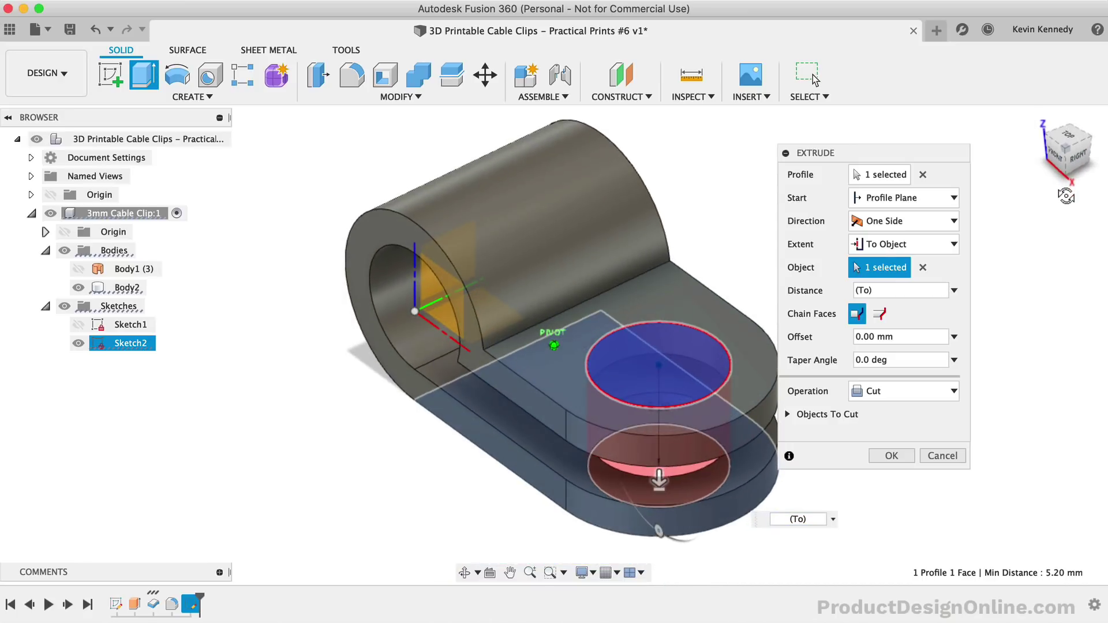
left_click(888, 457)
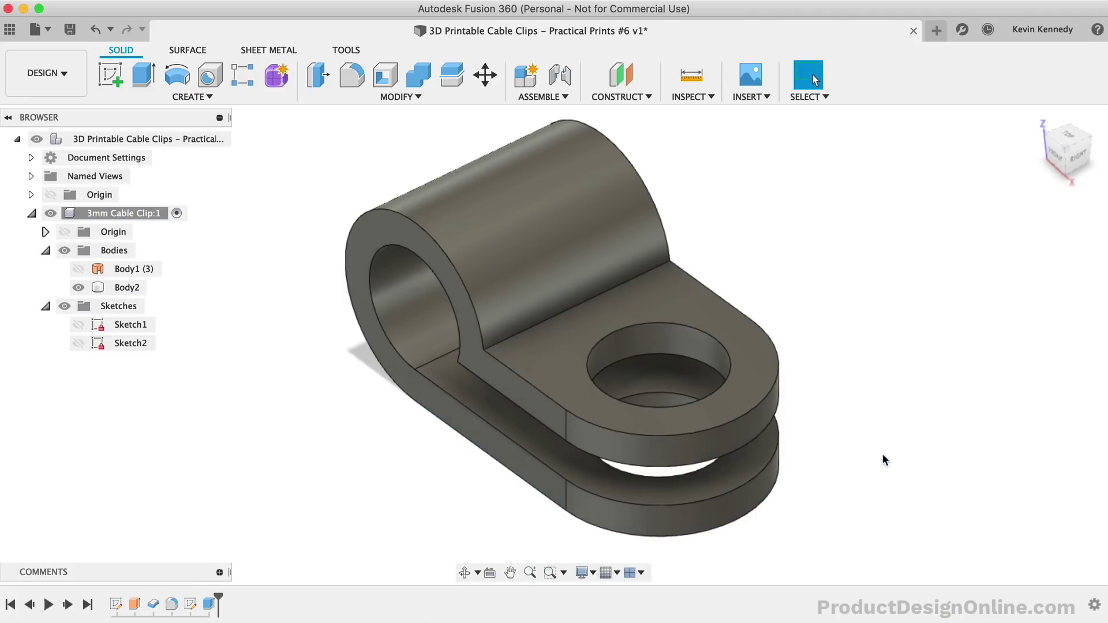
- Open the user parameters beside the clip model and set WireDiameter to 5 mm
left_click(1037, 120)
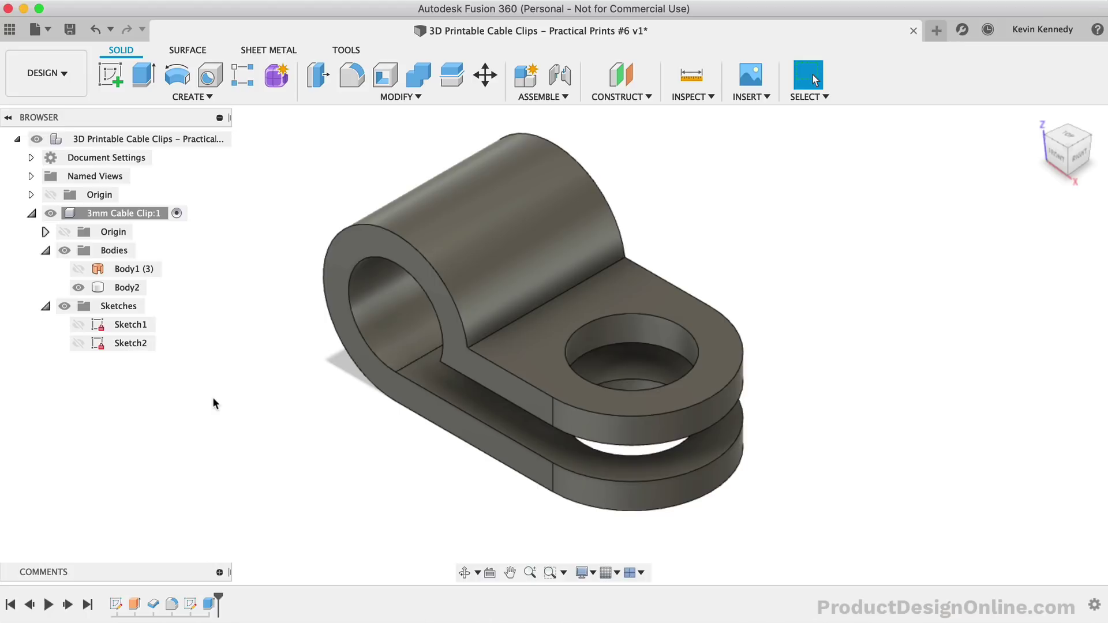
left_click(407, 97)
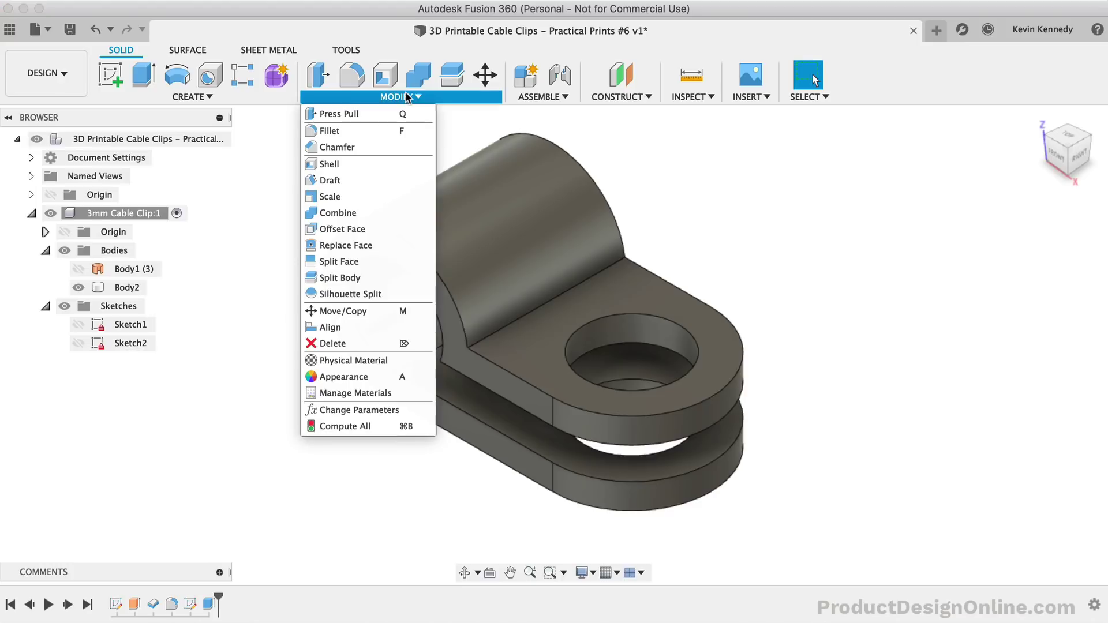
left_click(348, 409)
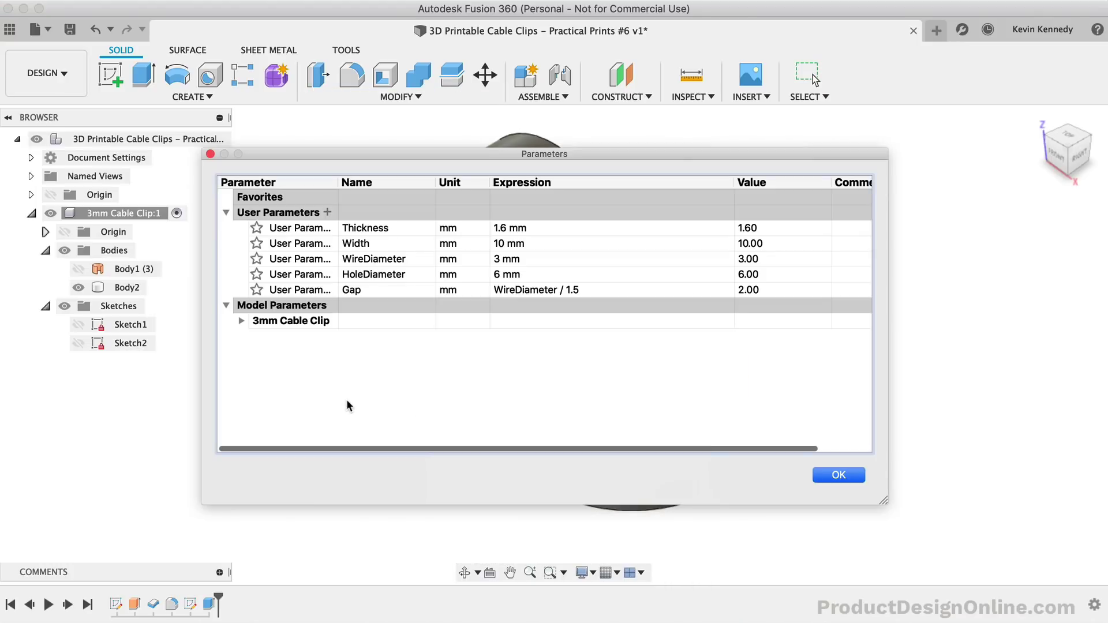
left_click_drag(433, 156, 258, 224)
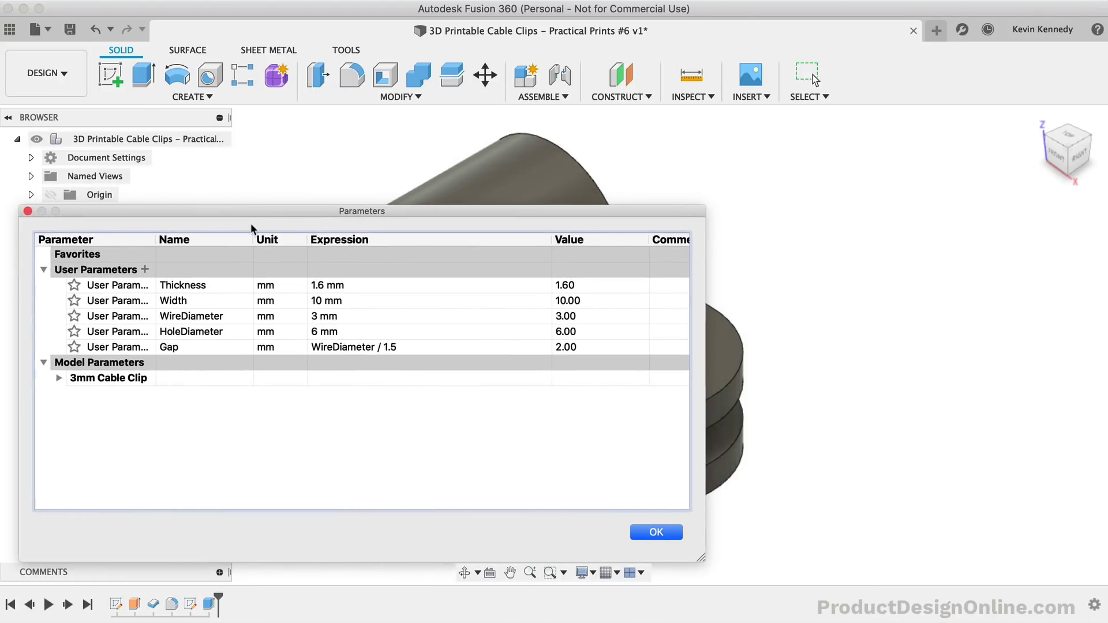
scroll(427, 153, "down", 3)
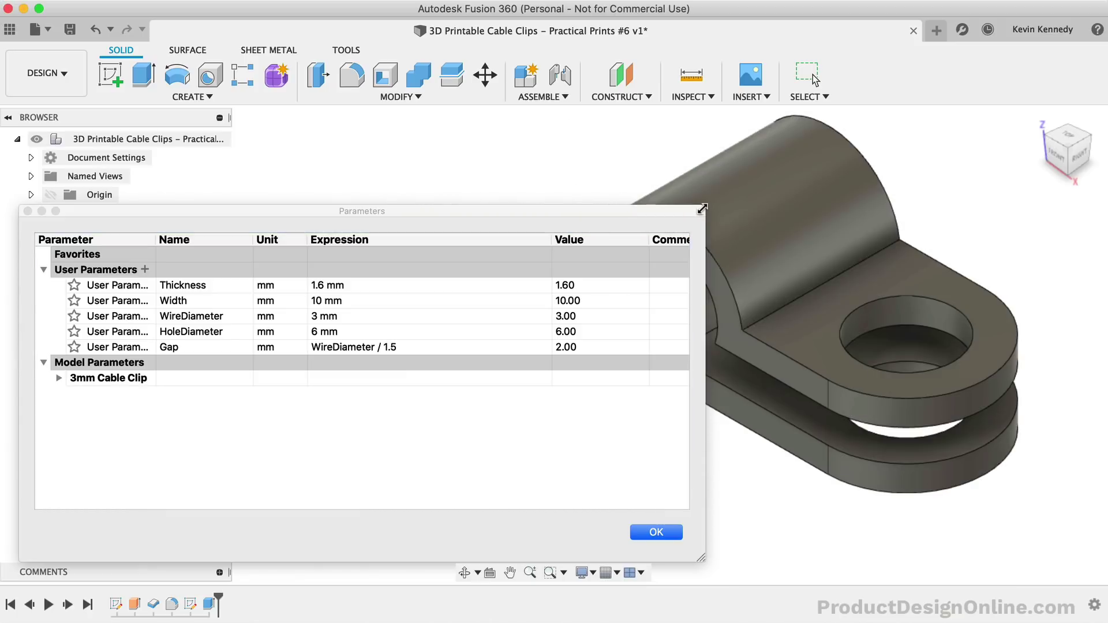
left_click_drag(704, 207, 495, 217)
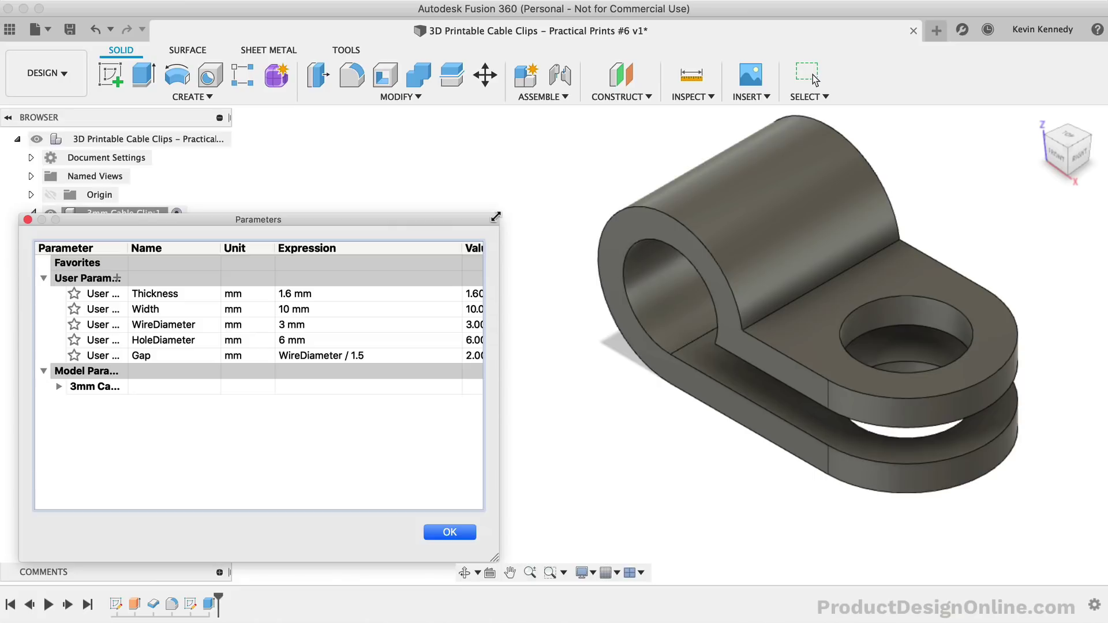
left_click(282, 325)
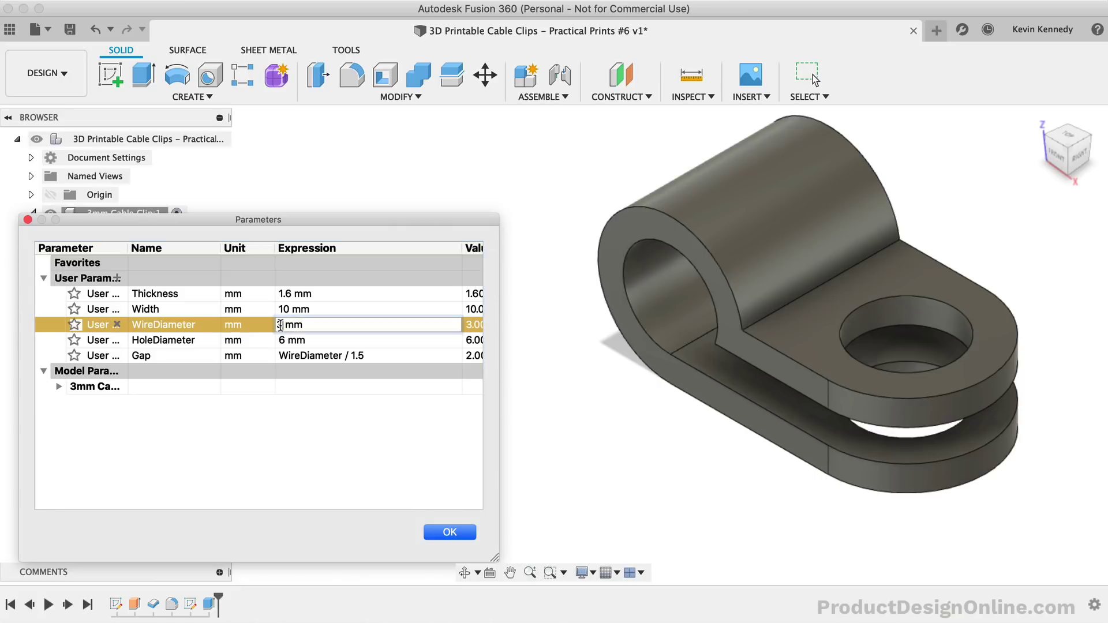
type("5")
key("Return")
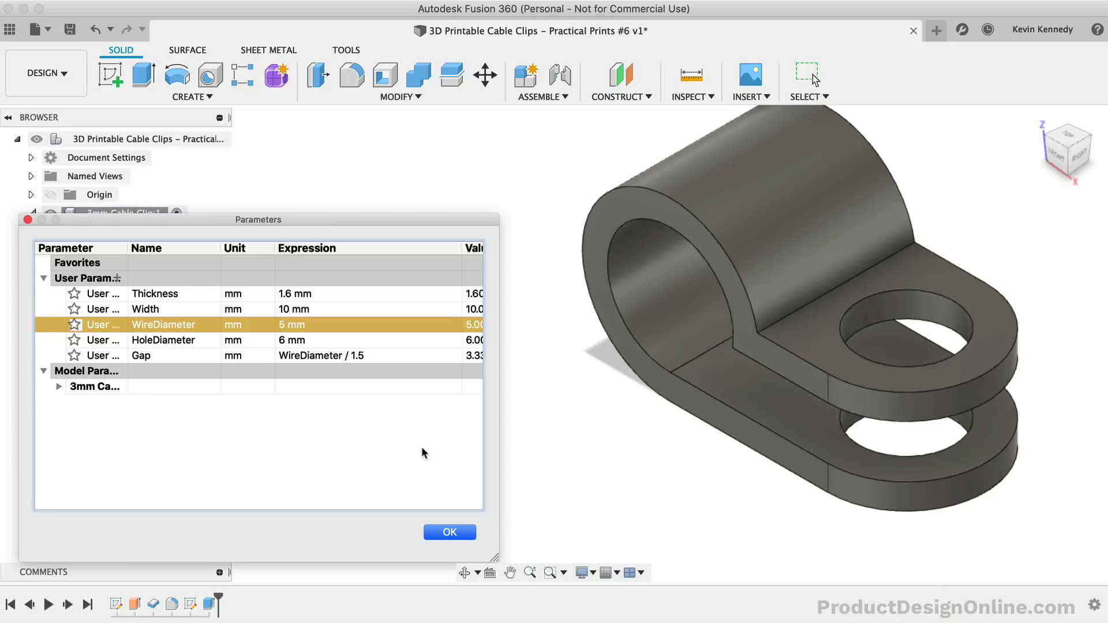
- Set the Width user parameter to 11 mm
left_click(286, 309)
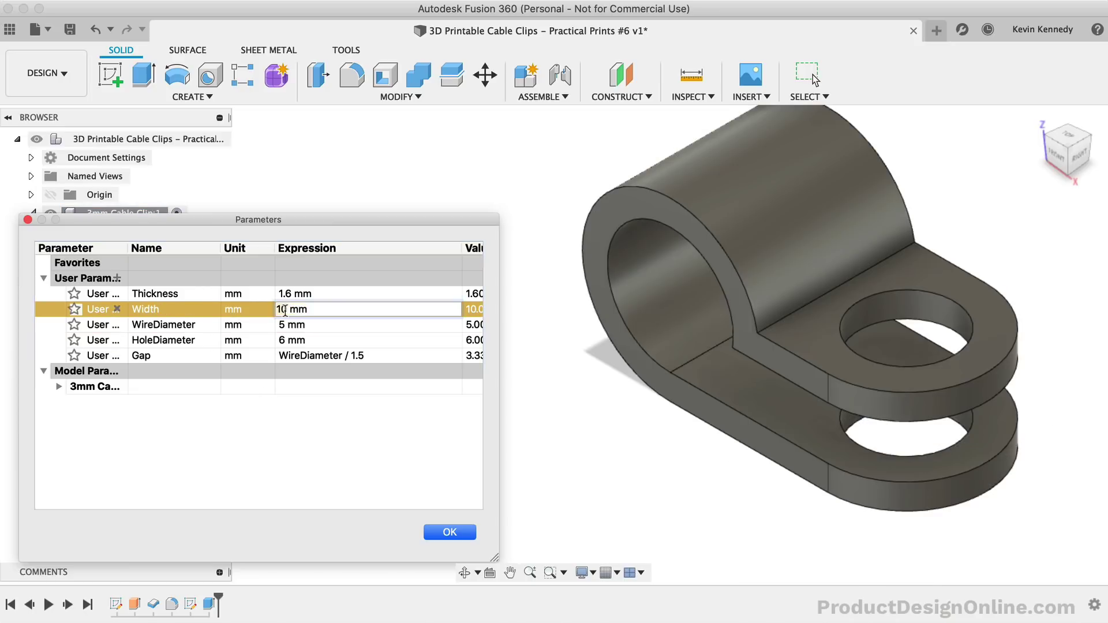
key("BackSpace")
type("1")
key("Return")
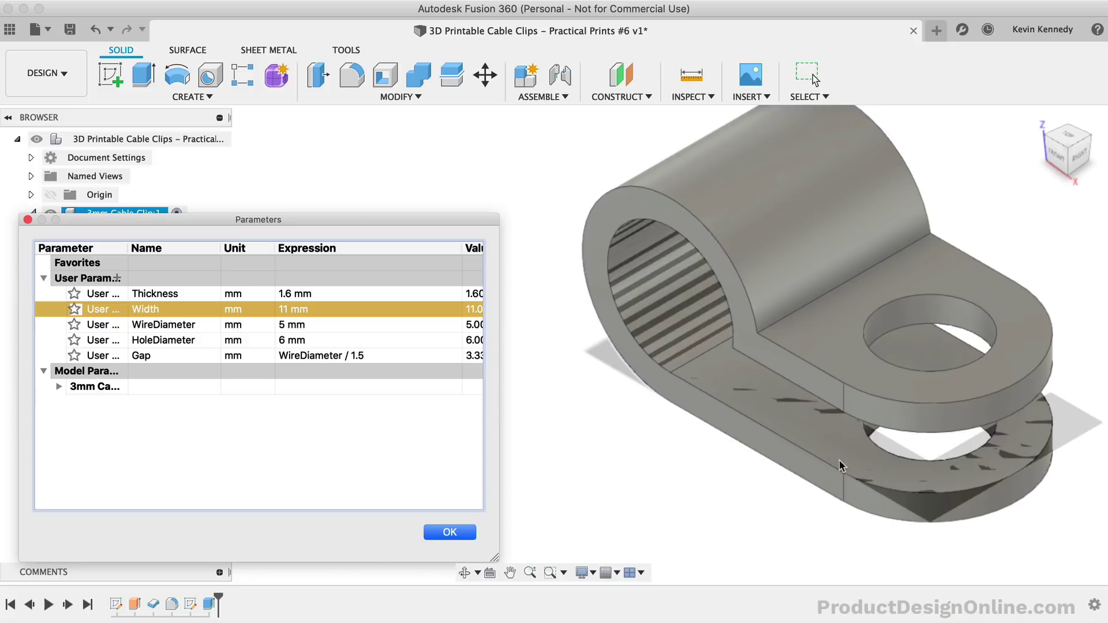
- Change the Gap user parameter's expression to WireDiameter / 2 and accept the parameter changes
left_click(341, 355)
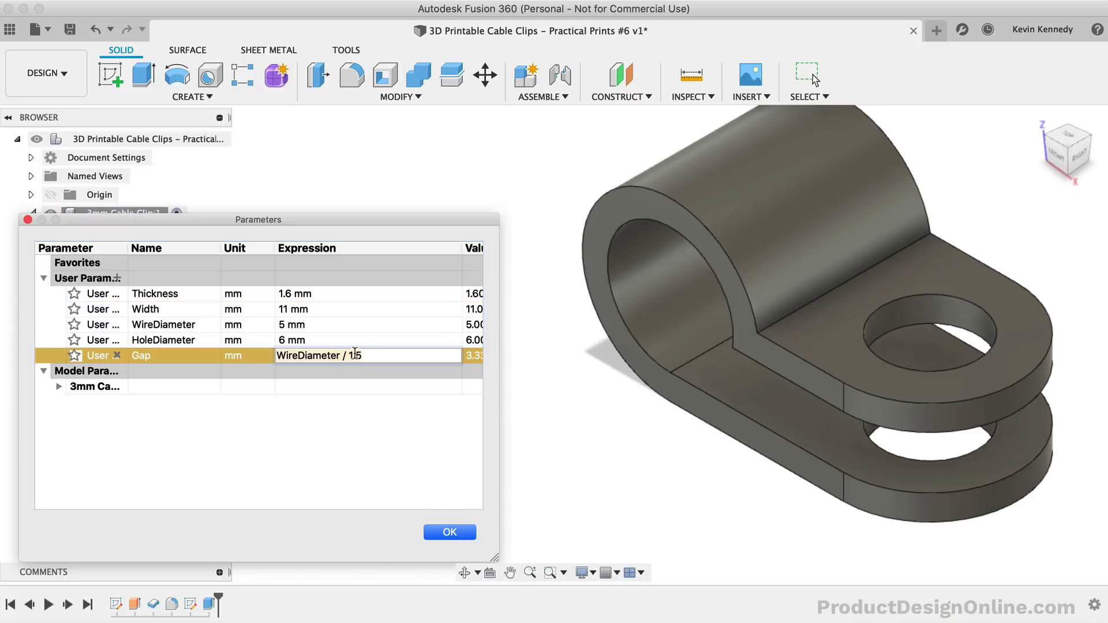
key("BackSpace")
key("BackSpace")
key("BackSpace")
type("2")
key("Return")
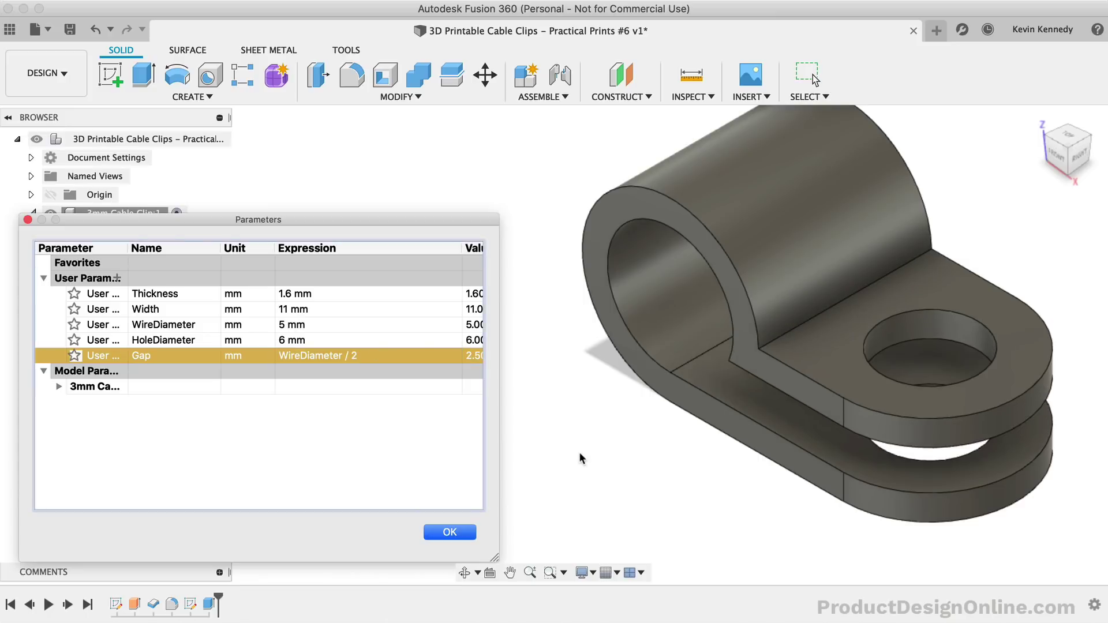
left_click(446, 531)
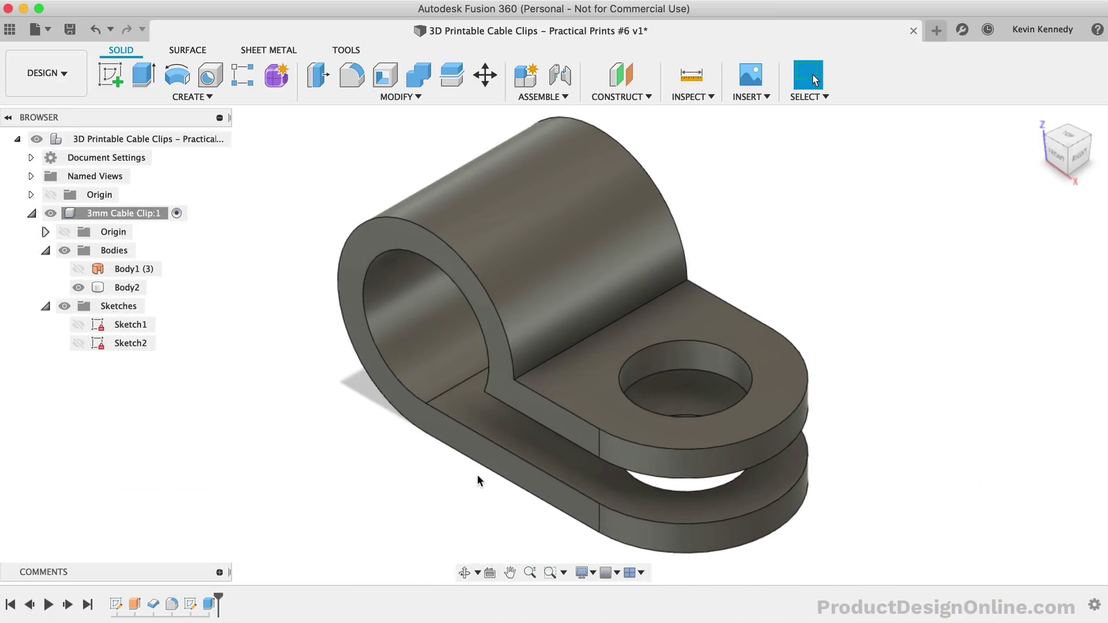
left_click(464, 573)
left_click_drag(460, 481, 217, 346)
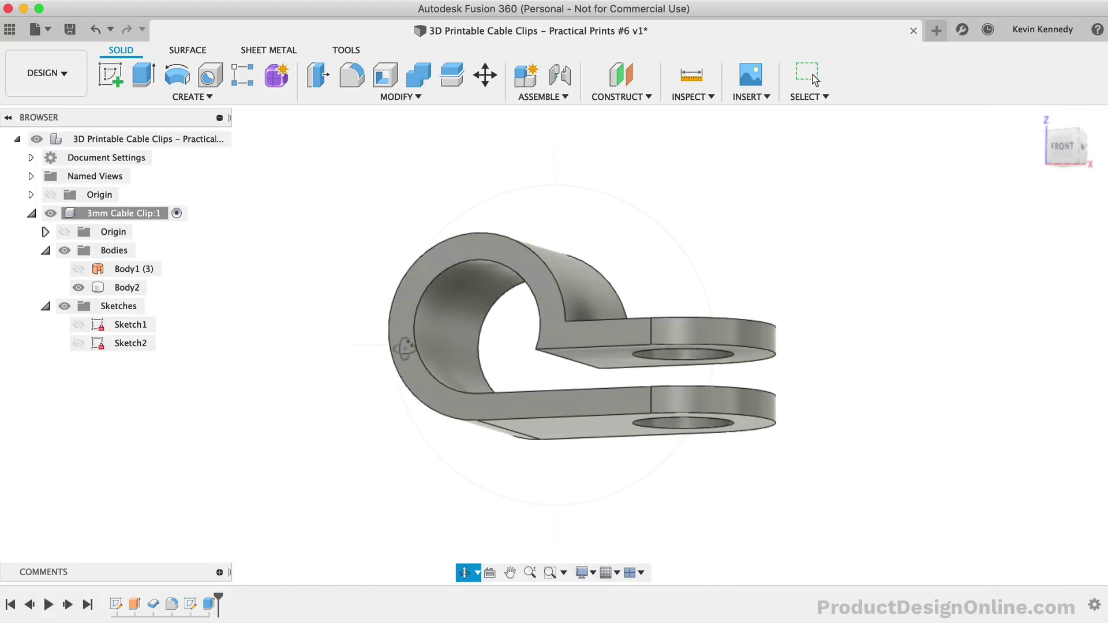
left_click_drag(532, 402, 513, 439)
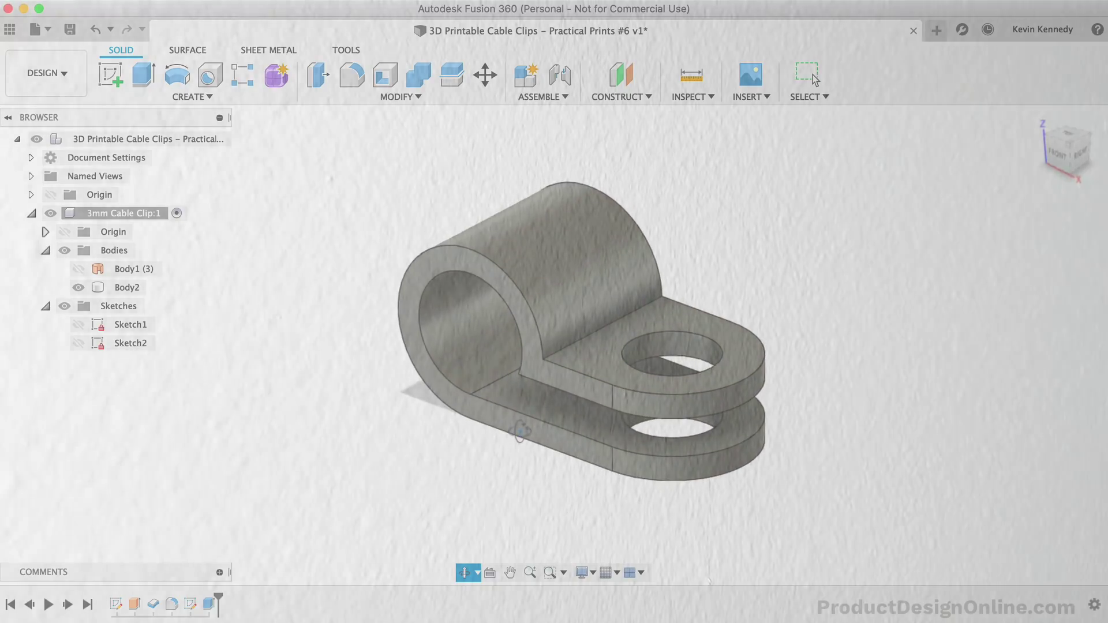